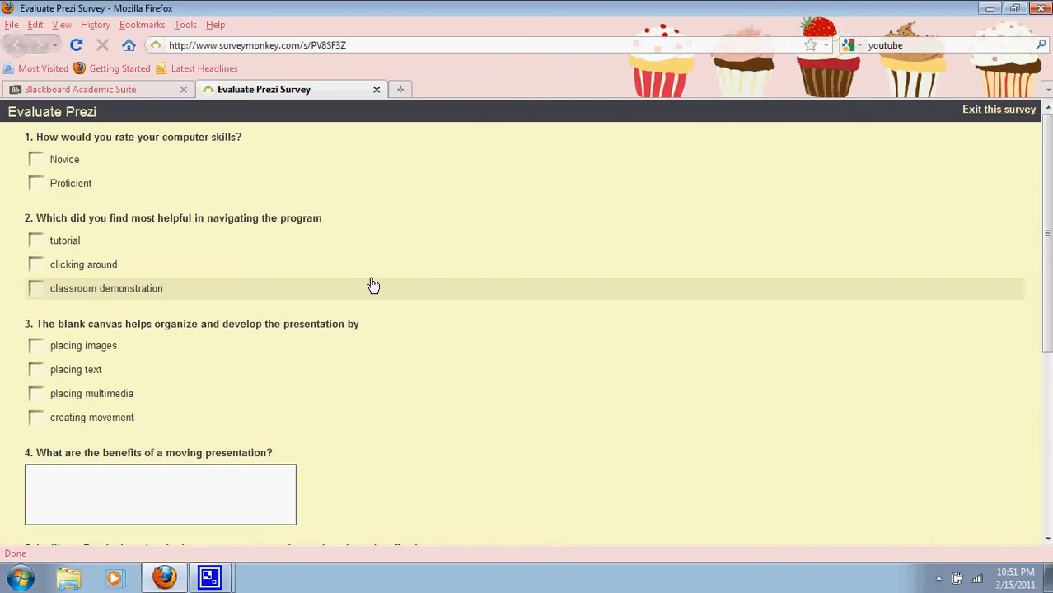
# - Look through the questions of the existing Evaluate Prezi survey from start to end
pyautogui.scroll(-3, 1030, 329)
pyautogui.scroll(3, 1030, 330)
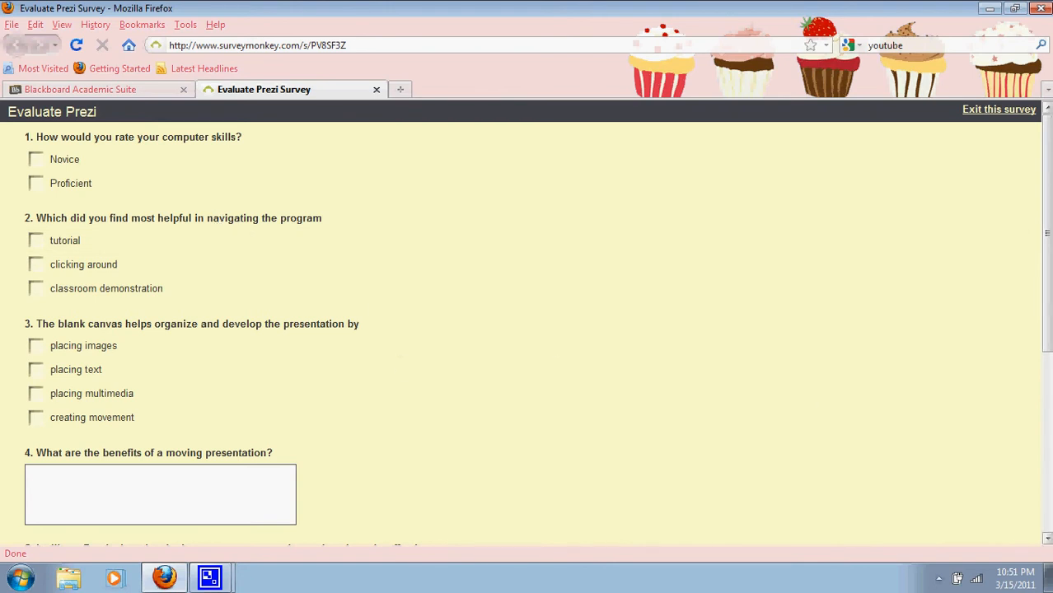
pyautogui.scroll(-5, 1030, 395)
pyautogui.scroll(5, 1027, 469)
# - Search the web for "survey monkey" in a new browser tab and open the SurveyMonkey.com site
pyautogui.click(399, 91)
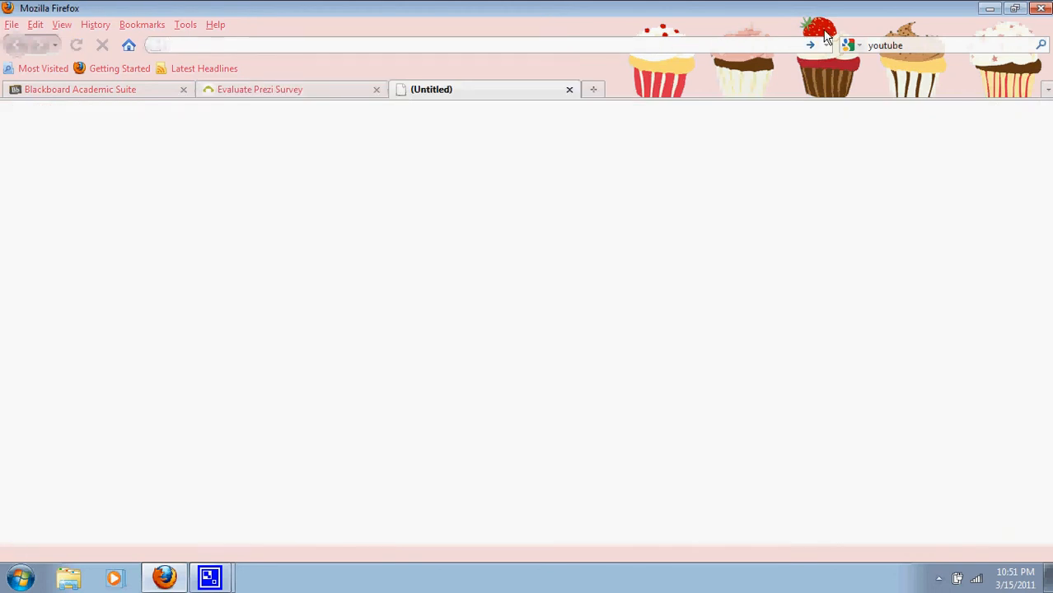
pyautogui.click(925, 49)
pyautogui.write('su')
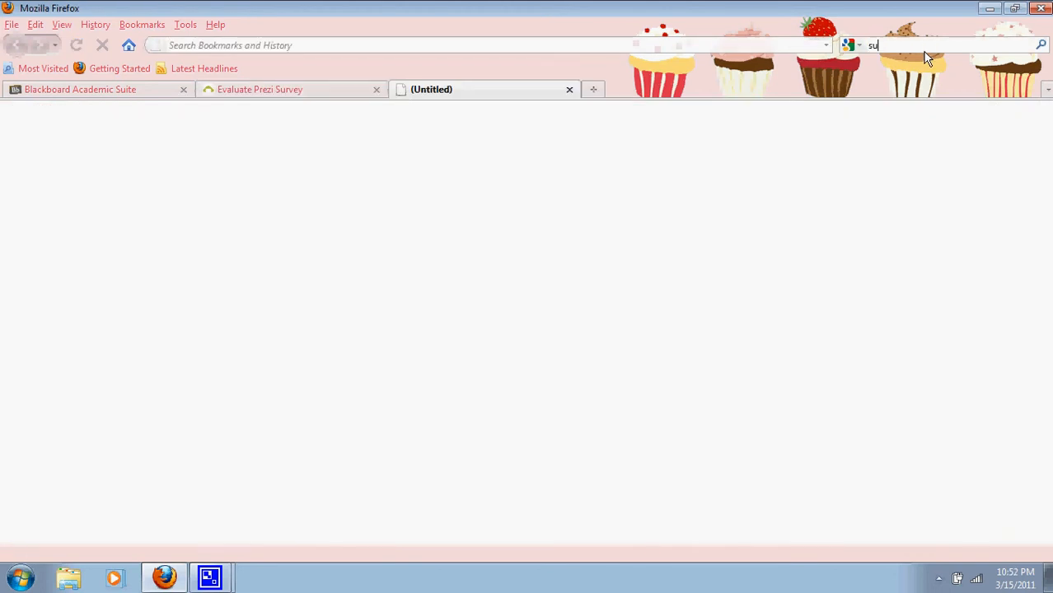
pyautogui.write('rvey monkey')
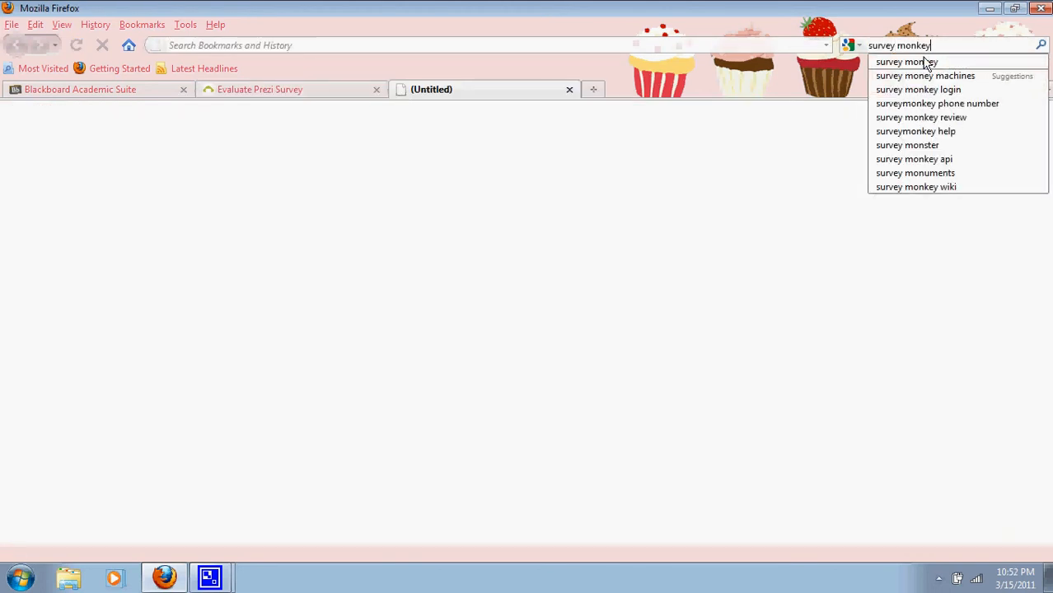
pyautogui.click(929, 62)
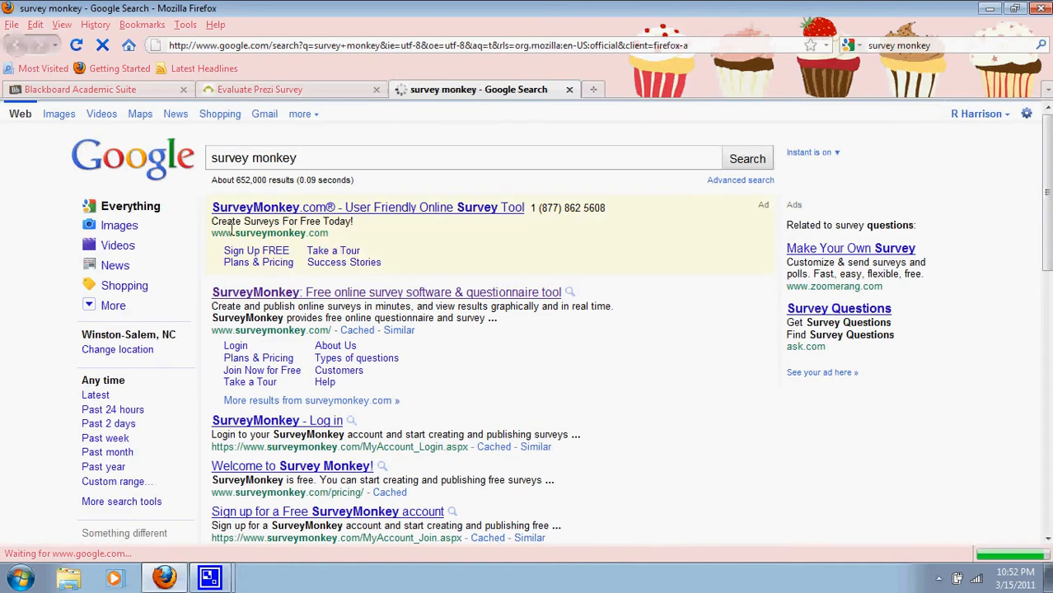
pyautogui.click(242, 210)
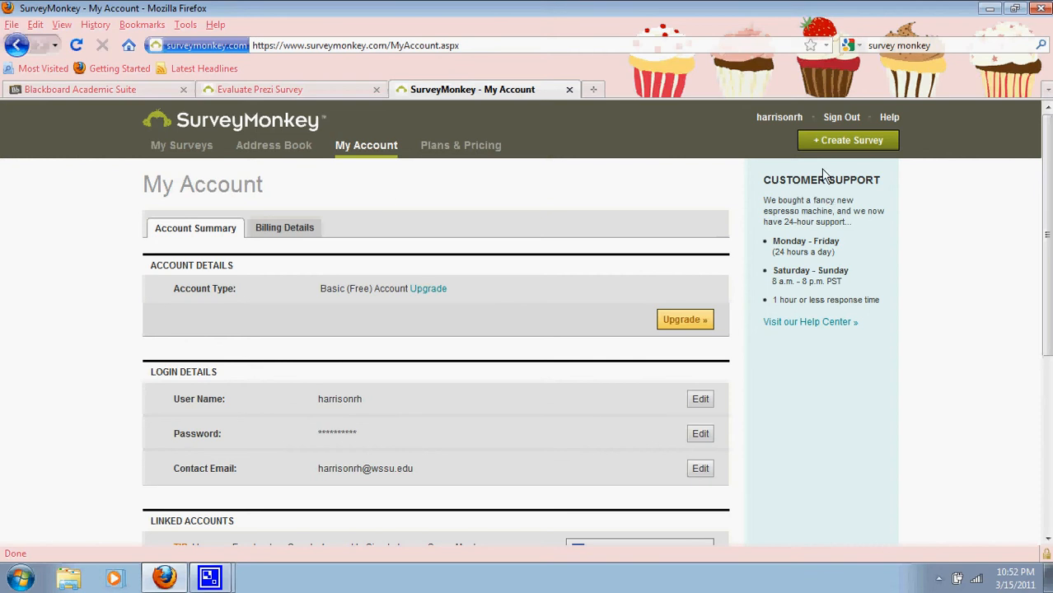
# - Create a new survey titled "Prezi Evaluation" and apply the Blue Metal theme to it
pyautogui.click(859, 145)
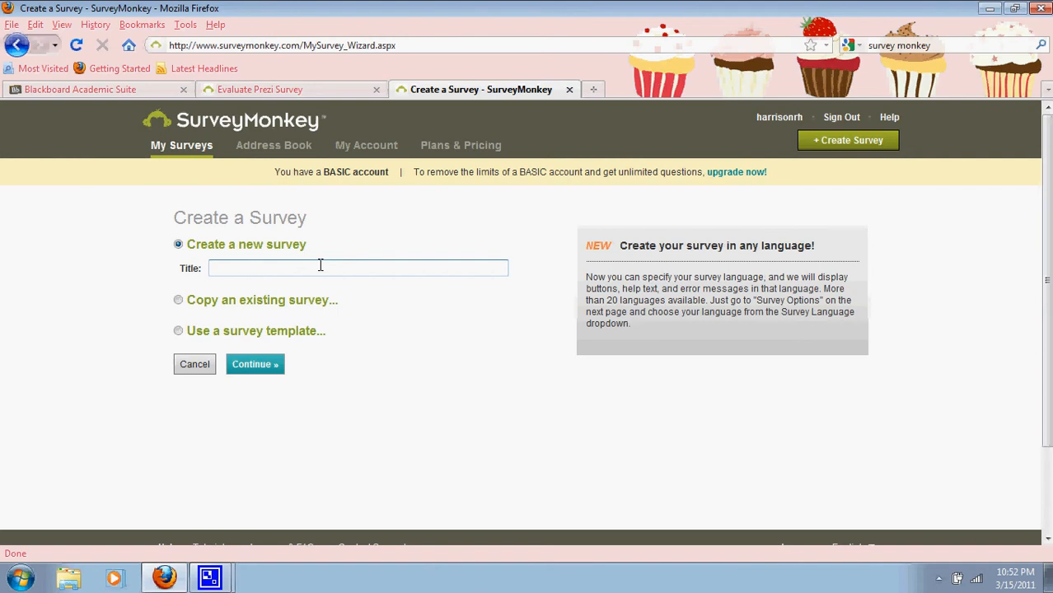
pyautogui.write('Pr')
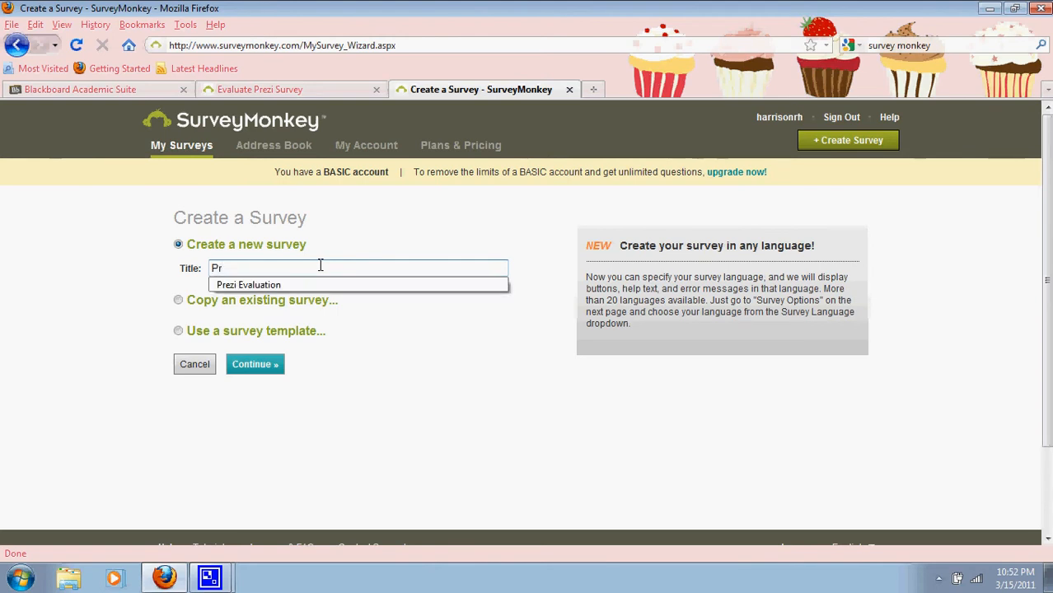
pyautogui.click(277, 284)
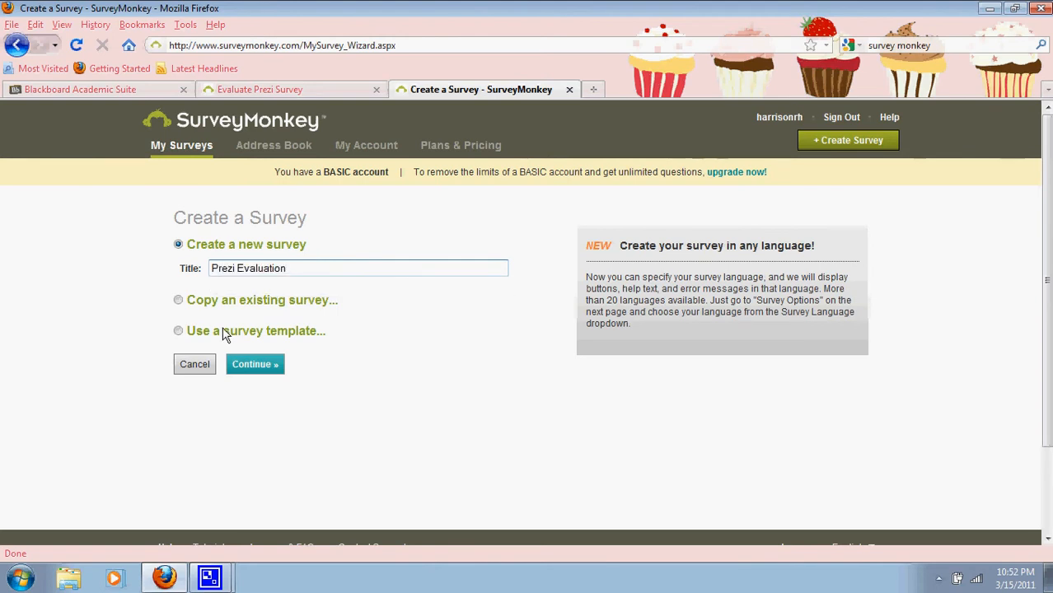
pyautogui.click(260, 364)
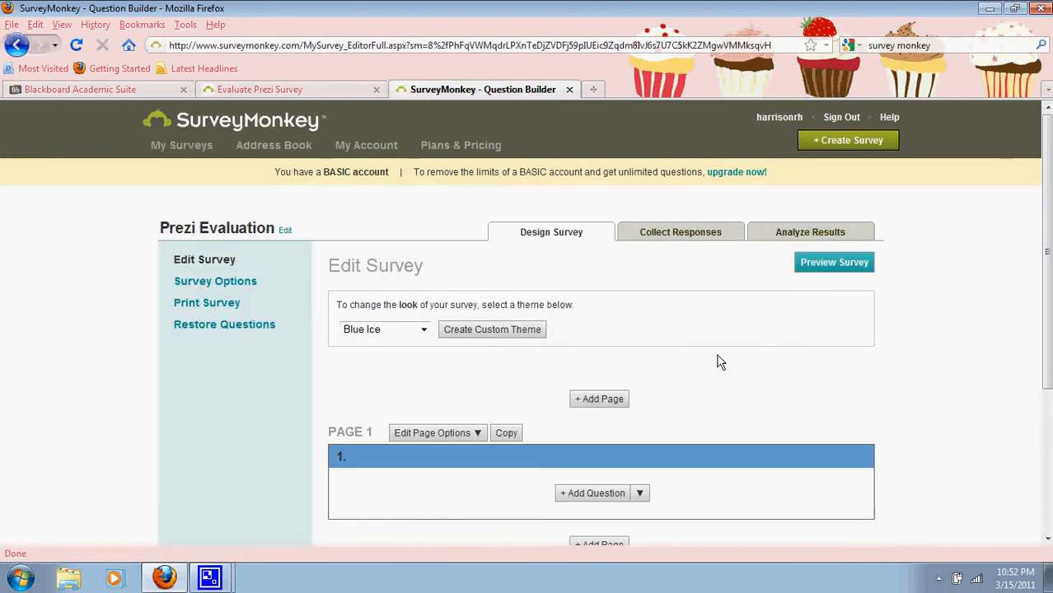
pyautogui.click(424, 330)
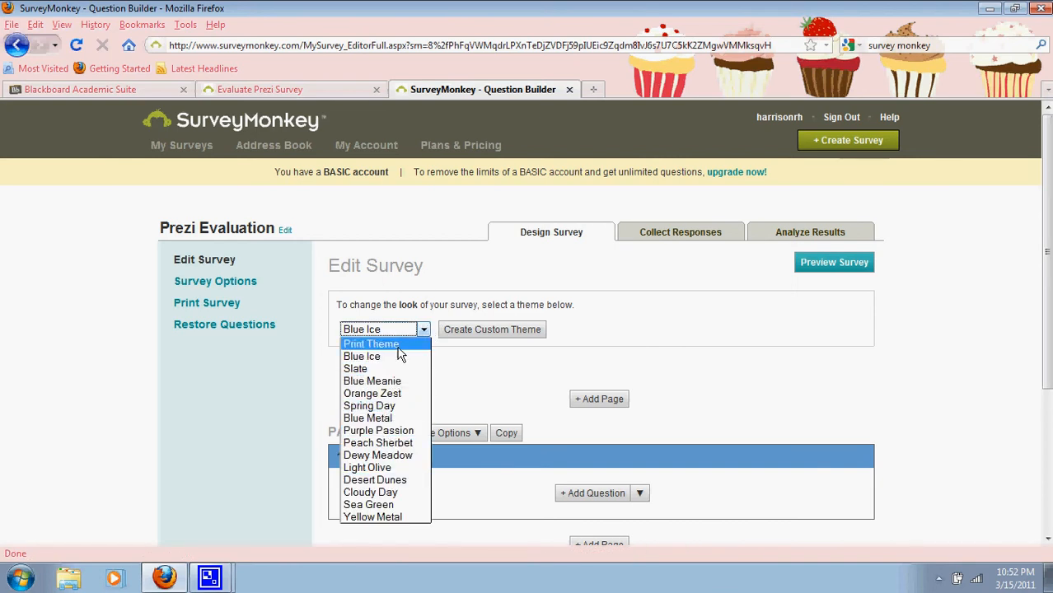
pyautogui.click(383, 418)
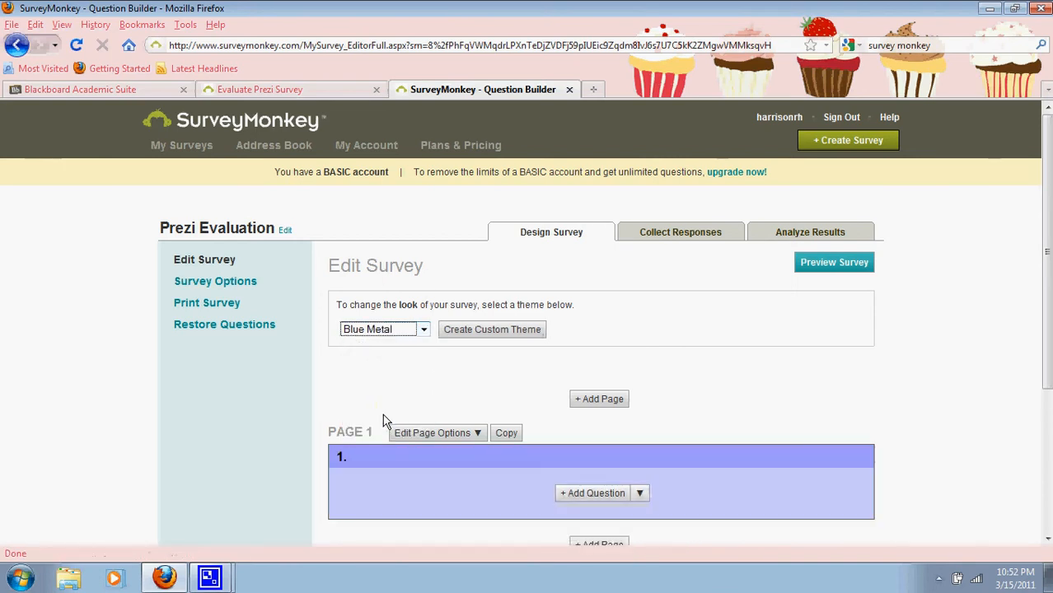
# - Add a page before the survey's first page and enter "Prezi" as its title
pyautogui.click(598, 401)
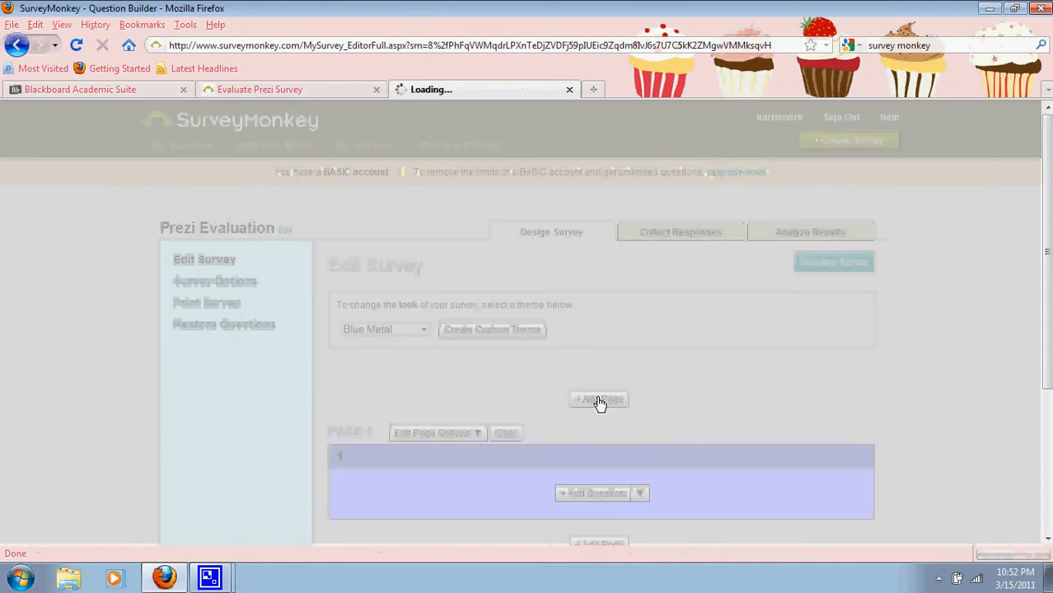
pyautogui.click(413, 227)
pyautogui.write('Pr')
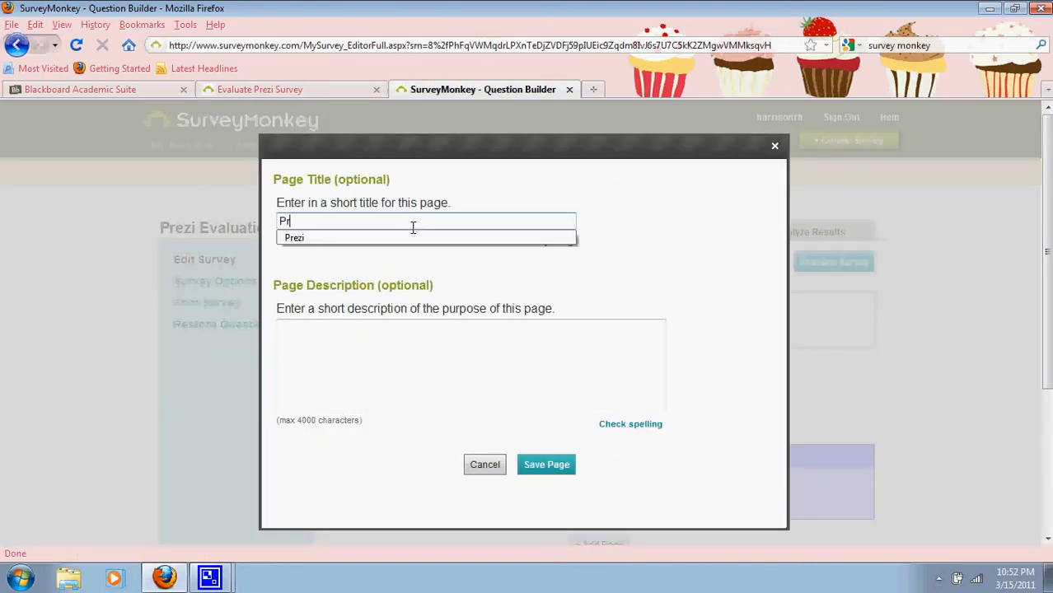
pyautogui.write('exi')
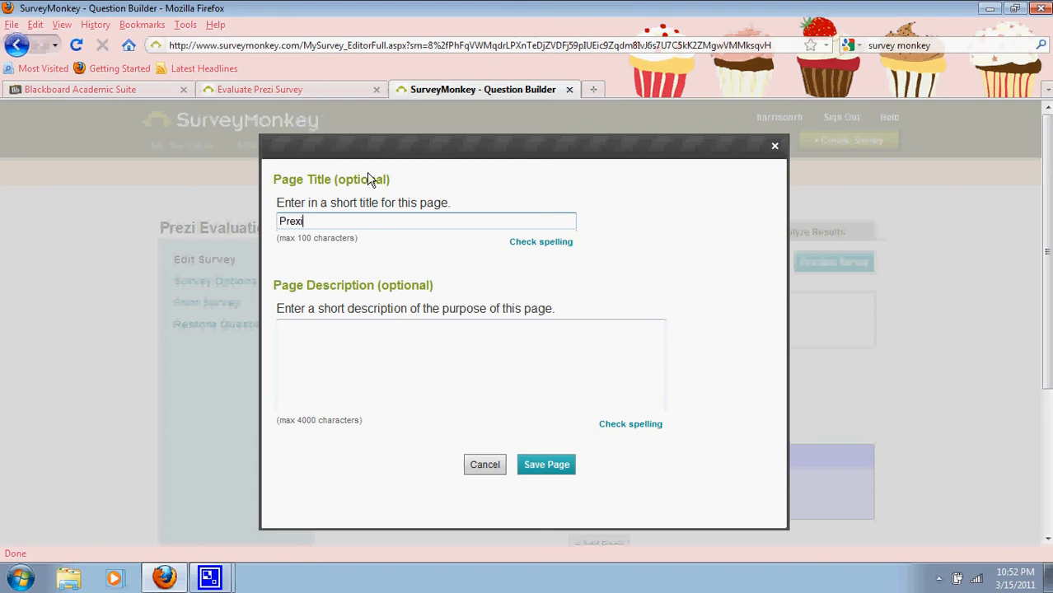
pyautogui.press('BackSpace')
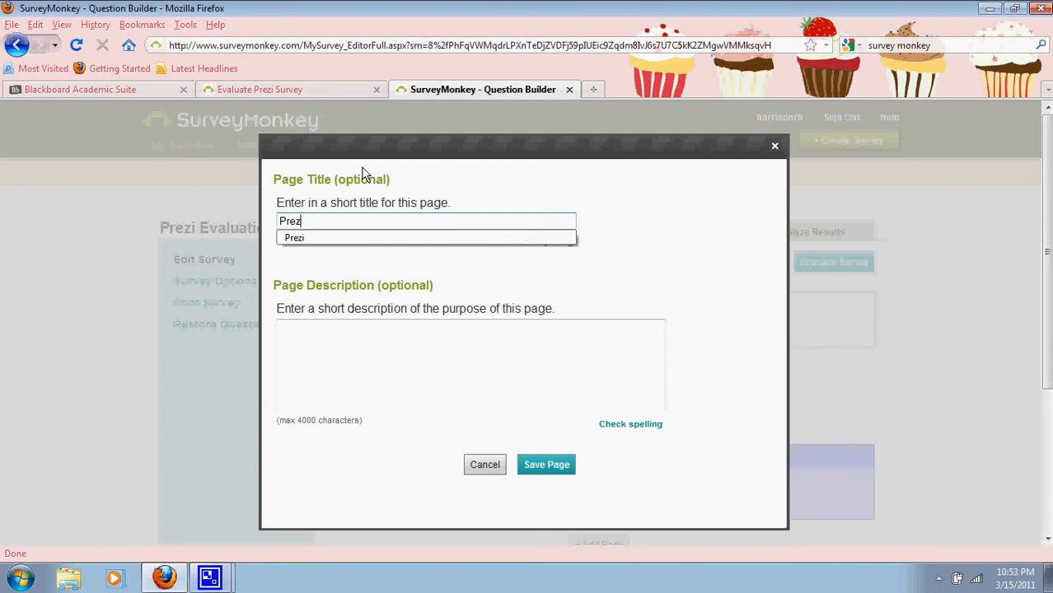
pyautogui.write('z')
pyautogui.press('Down')
# - Enter the page description "A survey to evaluate your potential use of Prezi" and save the page
pyautogui.click(376, 382)
pyautogui.write('A sur')
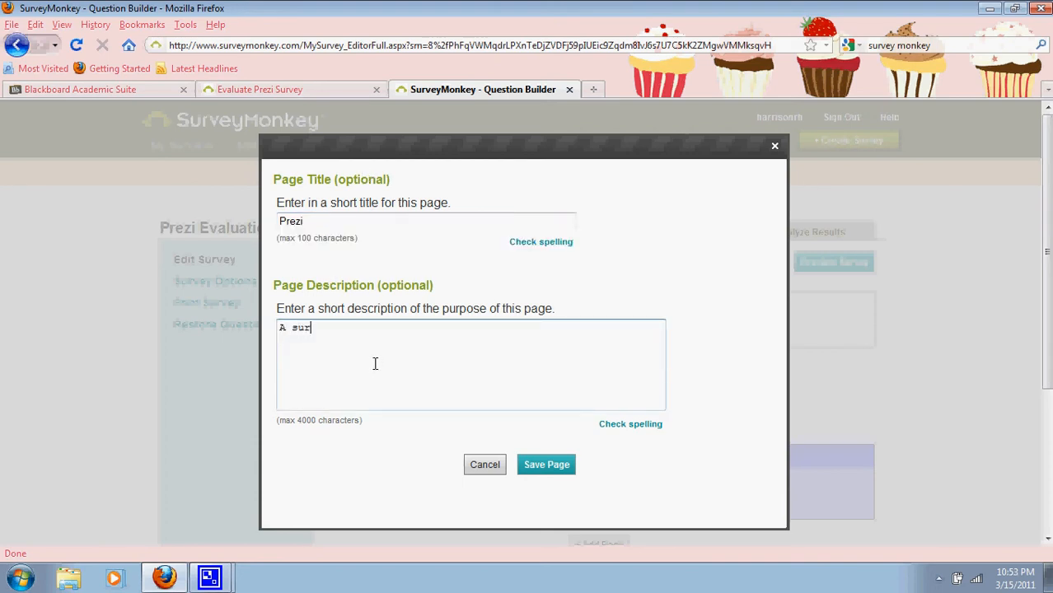
pyautogui.write('vey to evali')
pyautogui.write('ate your pot')
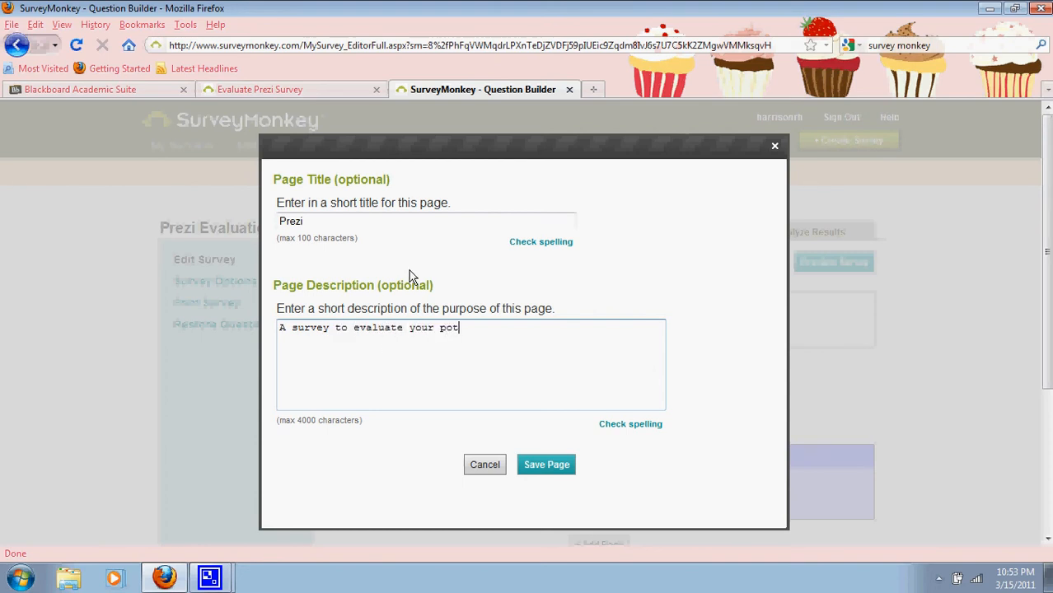
pyautogui.write('ential use of Prezi')
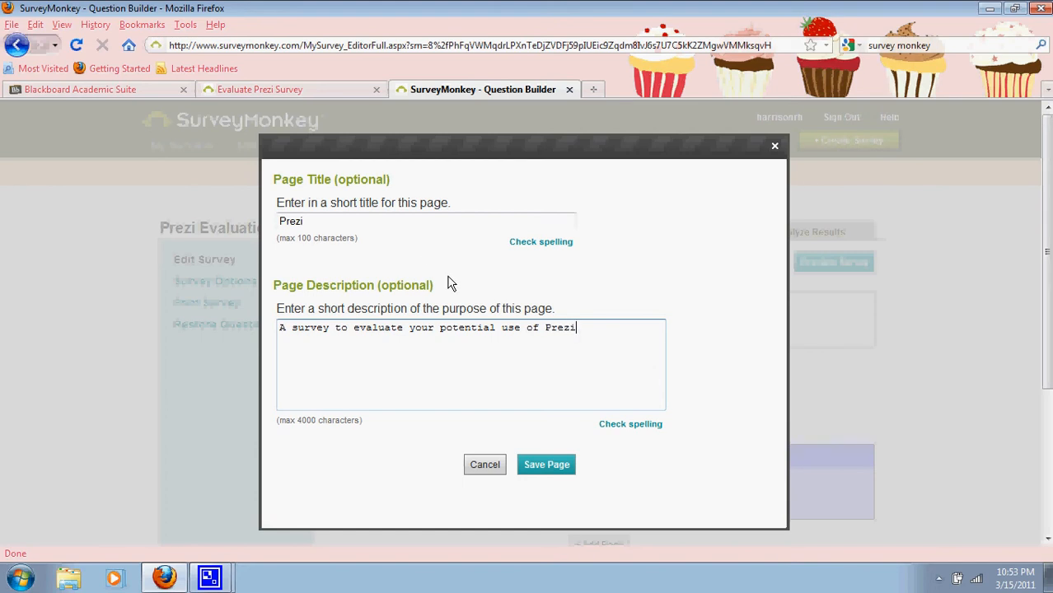
pyautogui.click(535, 465)
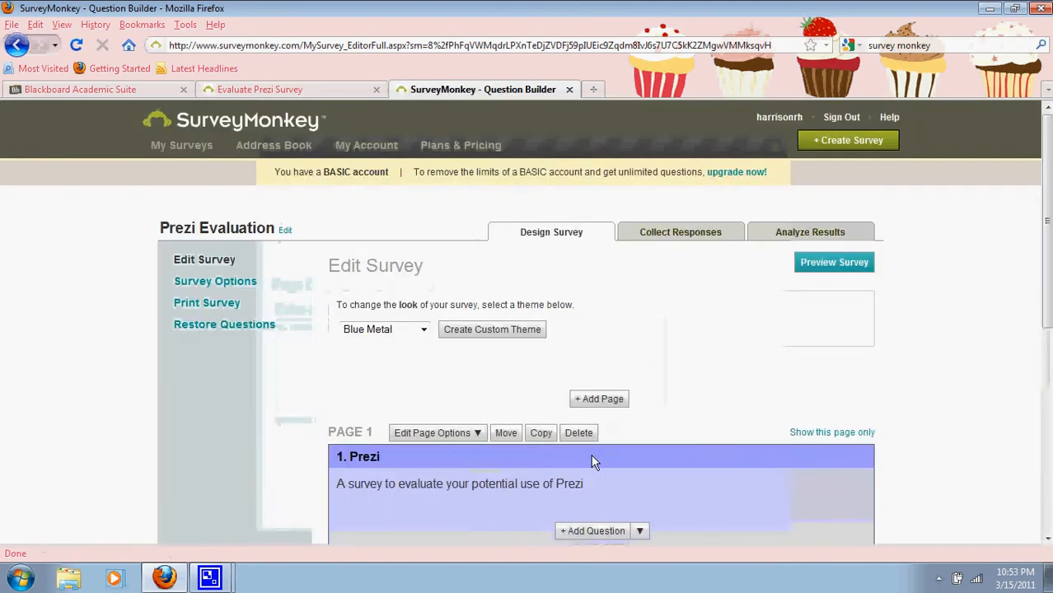
# - Add a Multiple Choice (Multiple Answers) question to the Prezi page, checking the existing Evaluate Prezi survey for reference
pyautogui.click(616, 530)
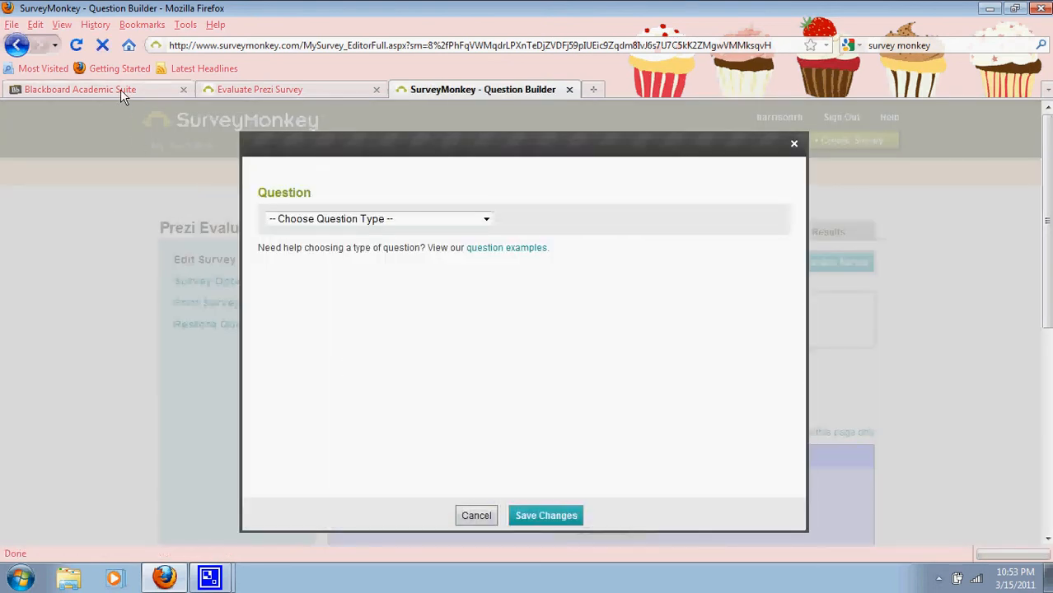
pyautogui.click(251, 92)
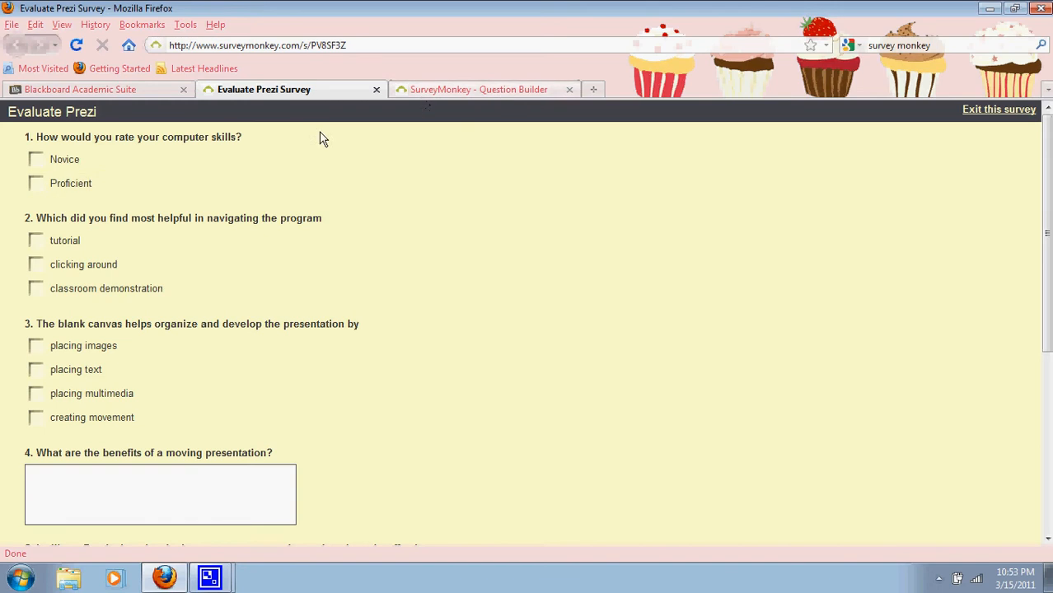
pyautogui.click(503, 91)
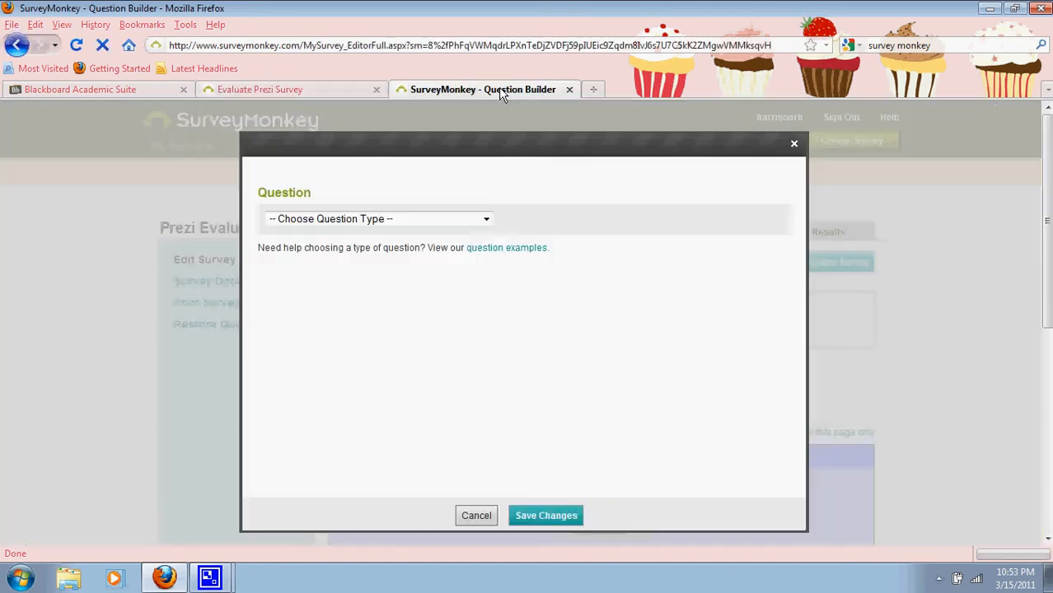
pyautogui.click(475, 226)
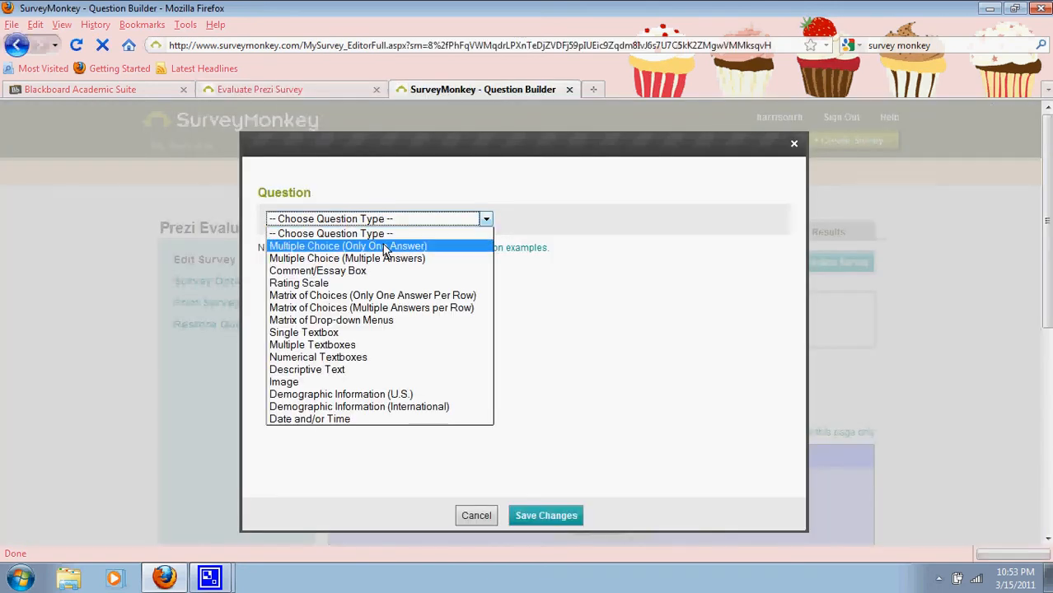
pyautogui.click(355, 259)
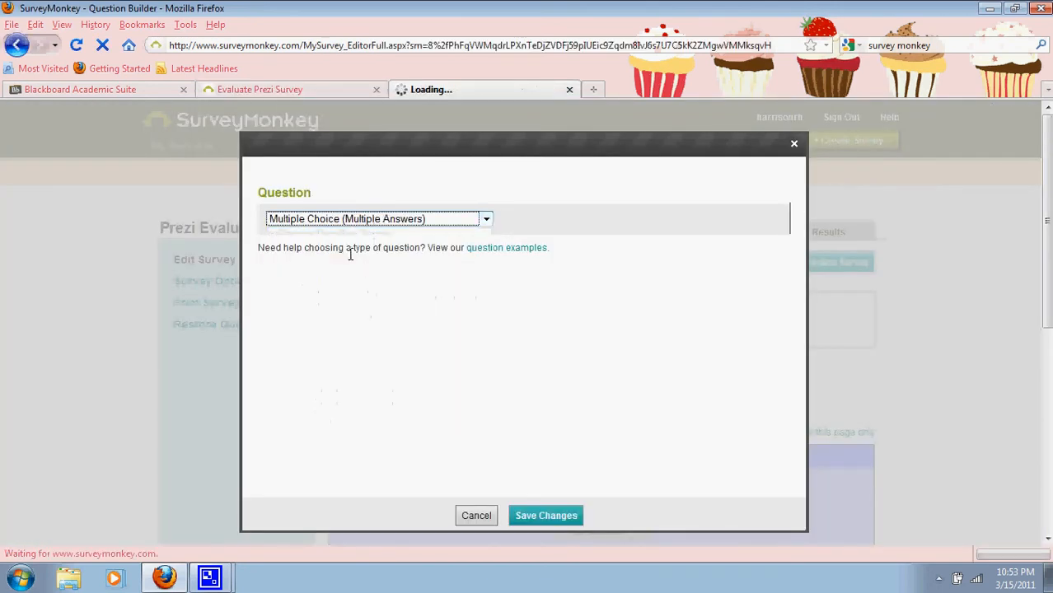
# - Enter the question text "How would you rate your computer skills?"
pyautogui.click(385, 318)
pyautogui.write('ah')
pyautogui.press('BackSpace')
pyautogui.press('BackSpace')
pyautogui.press('BackSpace')
pyautogui.write('ow would')
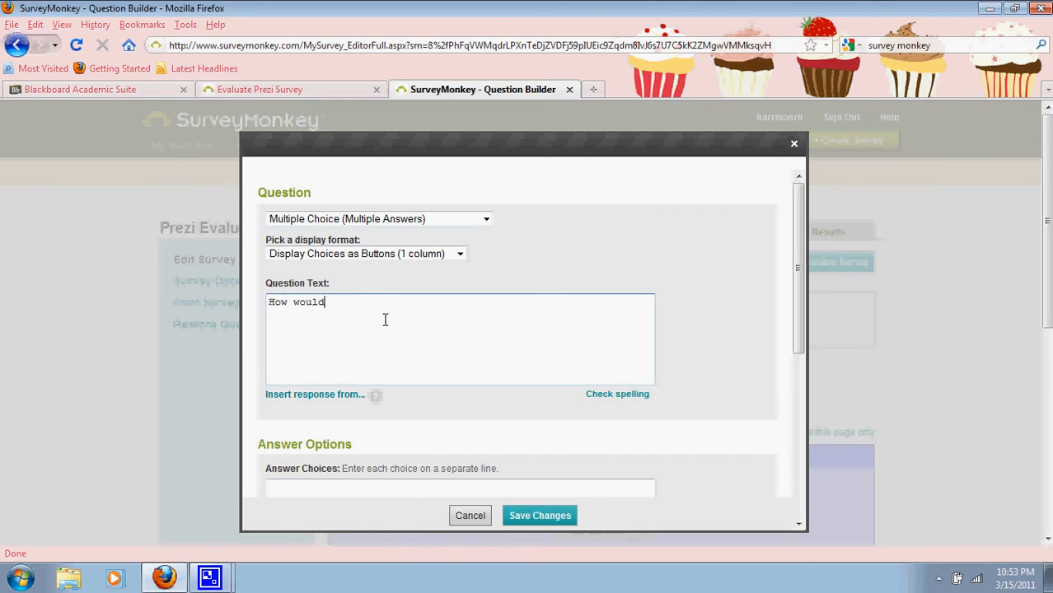
pyautogui.write(' you rate your computer skjil')
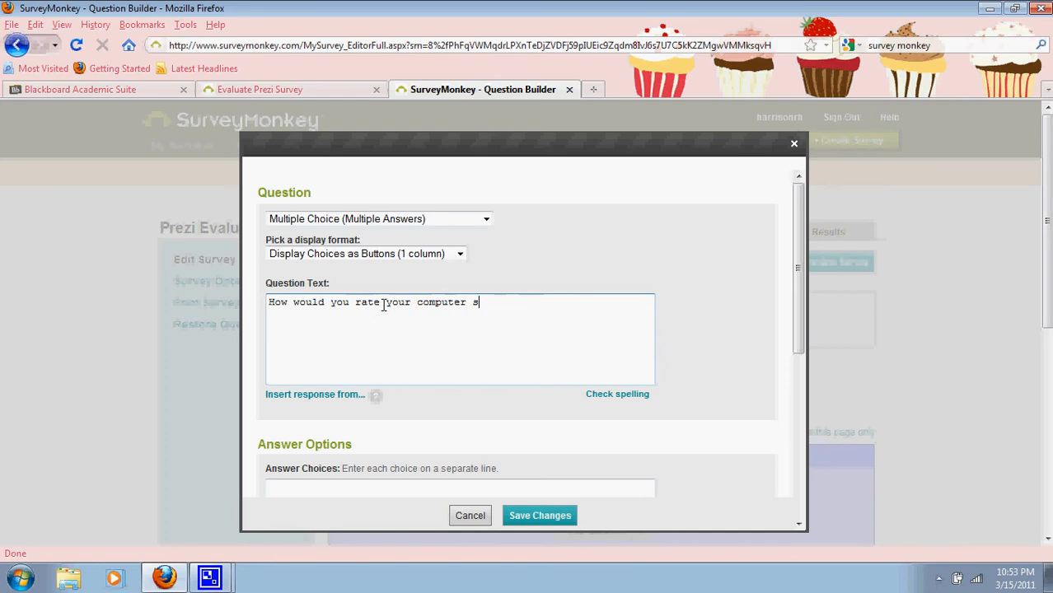
pyautogui.press('BackSpace')
pyautogui.press('BackSpace')
pyautogui.press('BackSpace')
pyautogui.write('ills?')
# - Enter the answer choices Beginner, Intermediate and Advanced on separate lines and save the question
pyautogui.moveTo(800, 354); pyautogui.dragTo(803, 468)
pyautogui.click(449, 290)
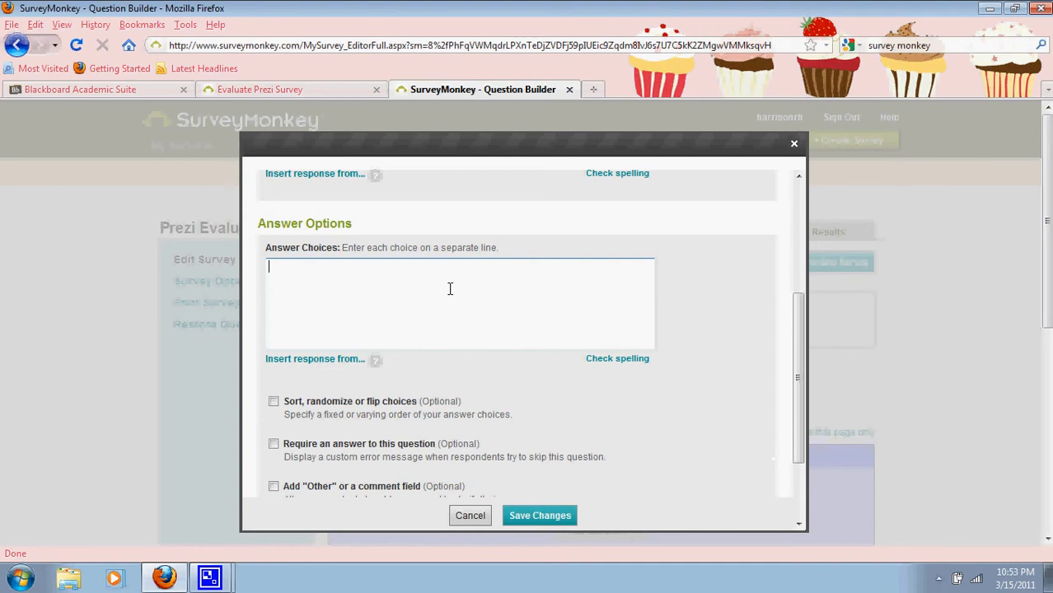
pyautogui.write('Beginner')
pyautogui.press('Return')
pyautogui.write('Interm')
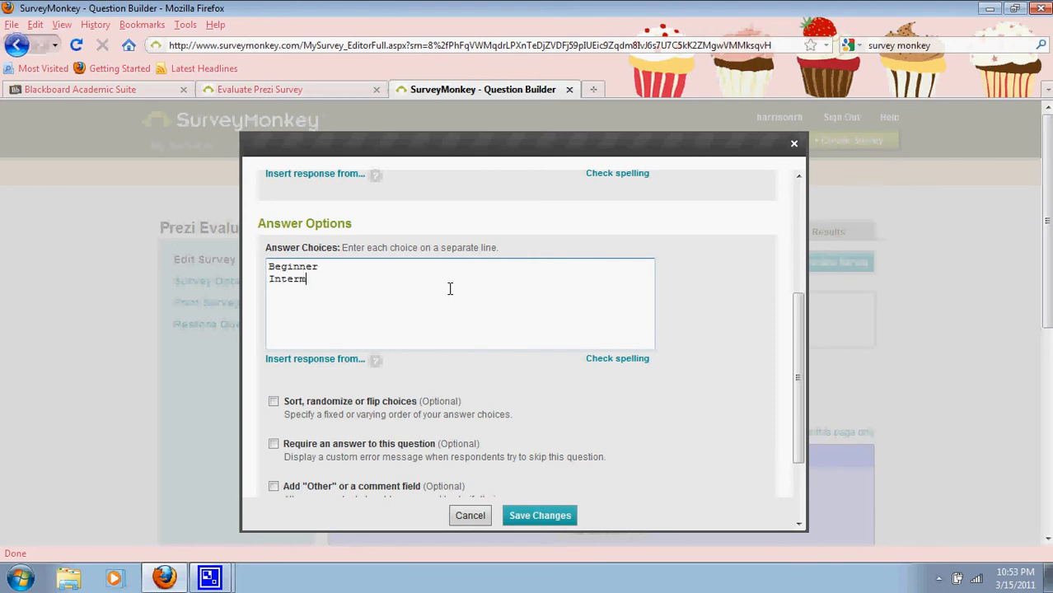
pyautogui.write('ediate')
pyautogui.press('Return')
pyautogui.write('Advanced')
pyautogui.click(540, 516)
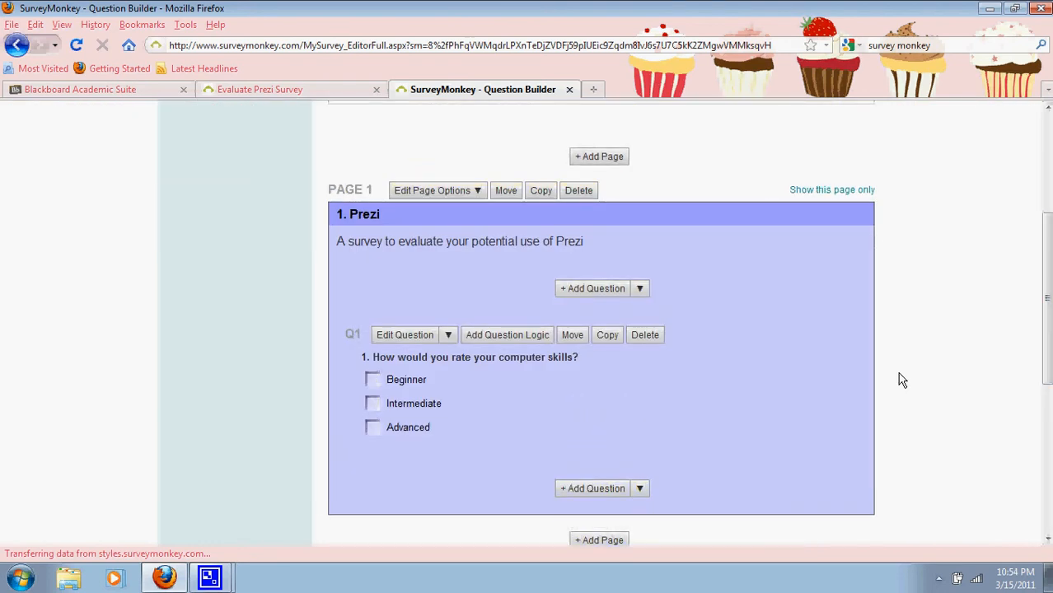
# - Start another question below the computer skills question, consult the Evaluate Prezi survey, and set the type to Matrix of Choices (Multiple Answers per Row)
pyautogui.click(604, 488)
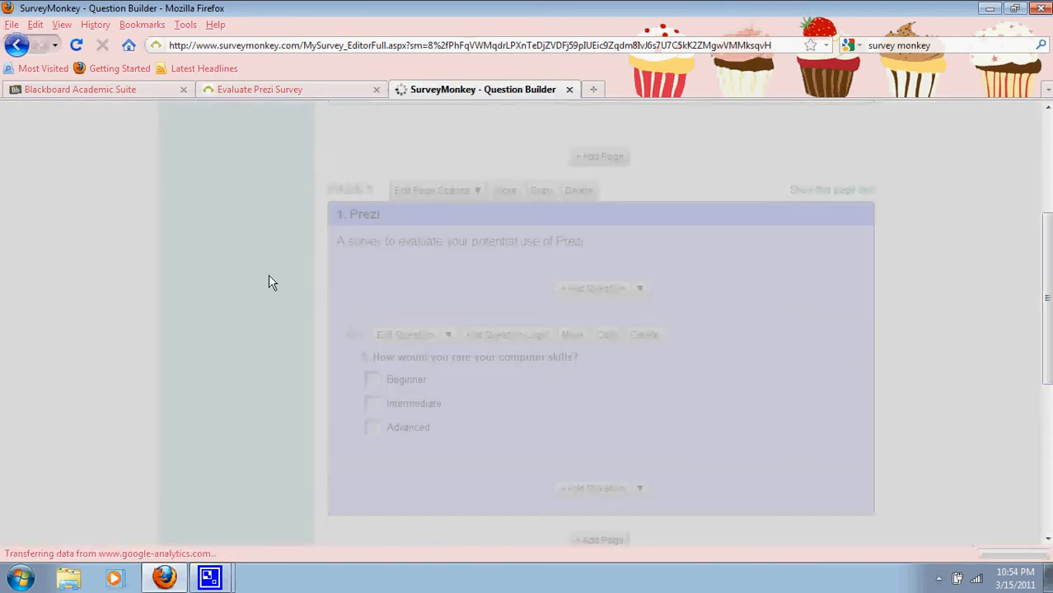
pyautogui.click(267, 93)
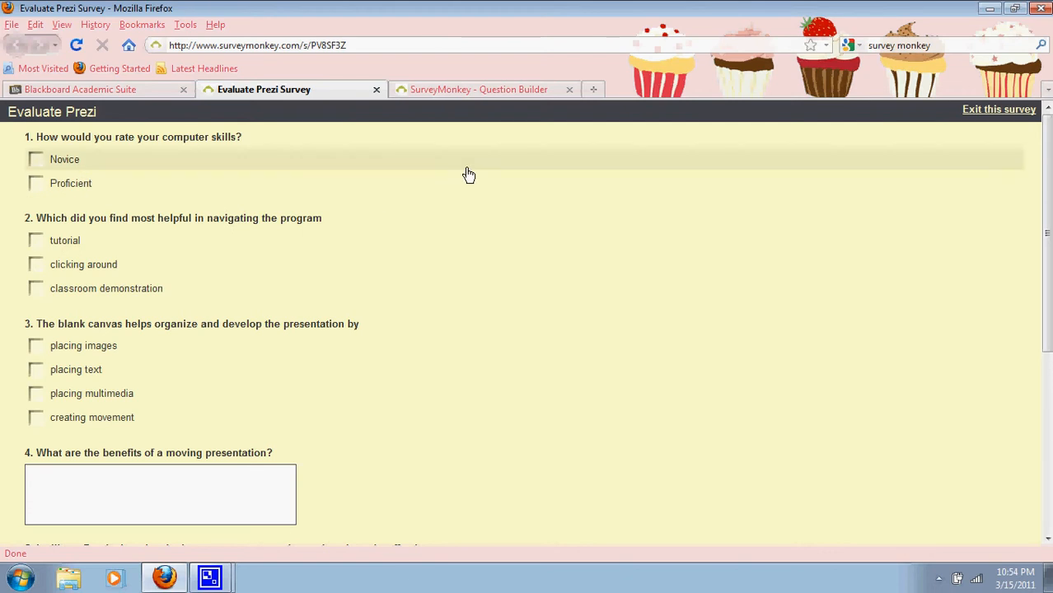
pyautogui.click(547, 92)
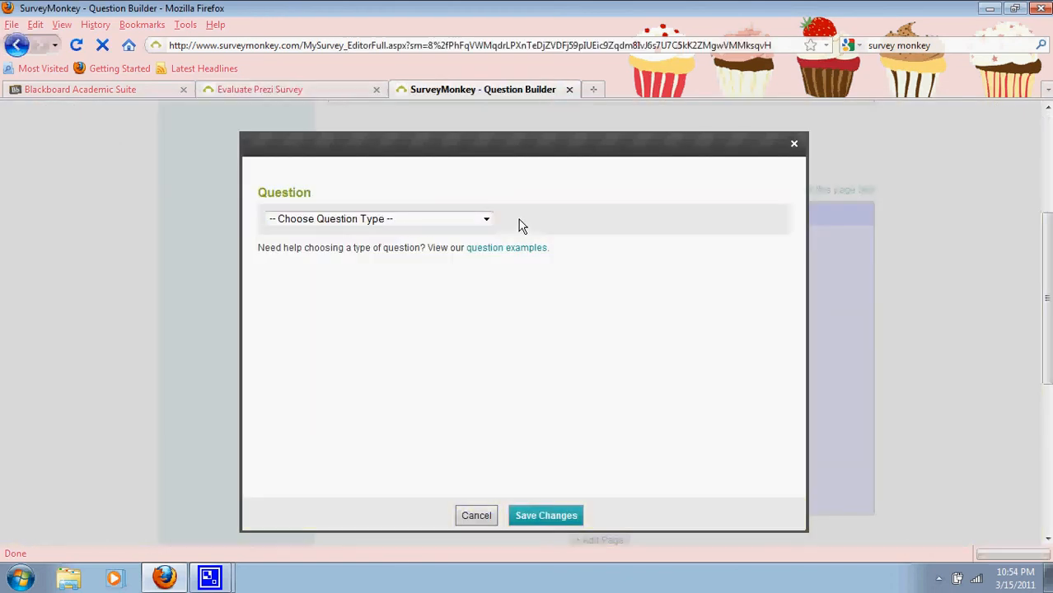
pyautogui.click(487, 219)
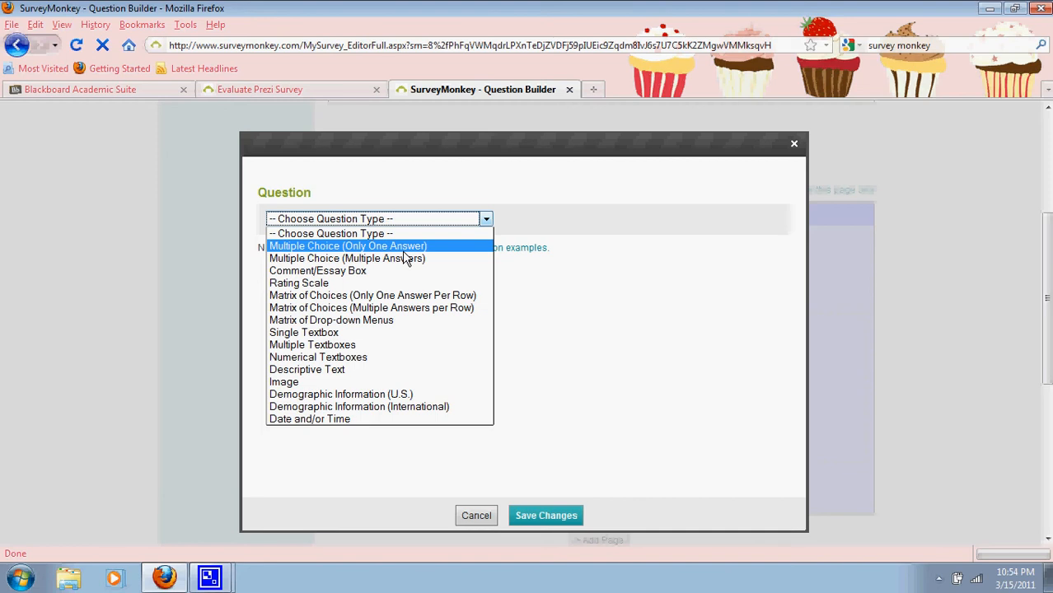
pyautogui.click(406, 308)
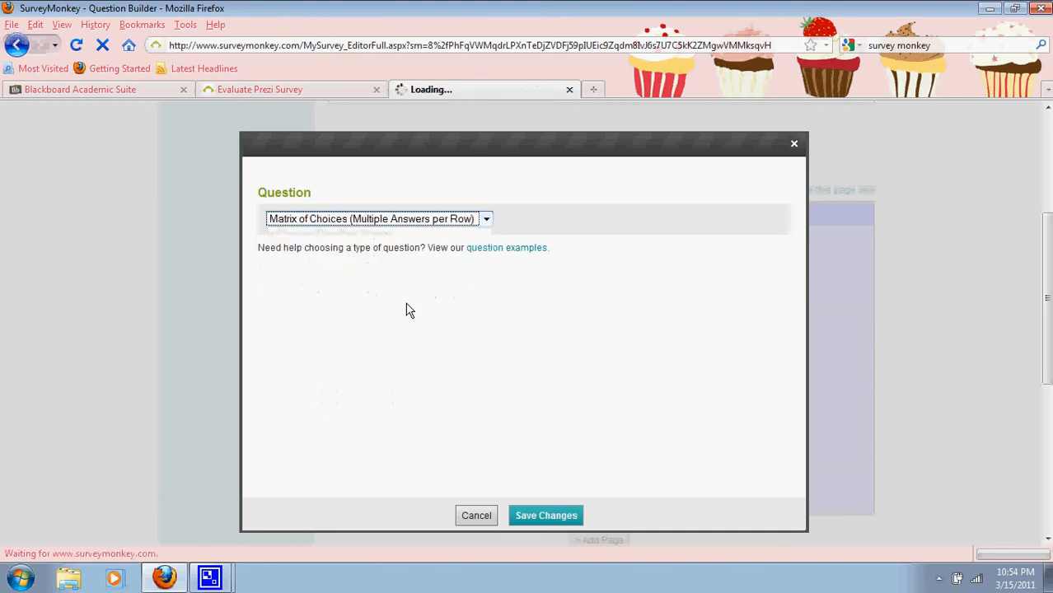
# - Enter the matrix question's text "Which did you find most helpful", modelled on the second question of the Evaluate Prezi survey
pyautogui.click(230, 89)
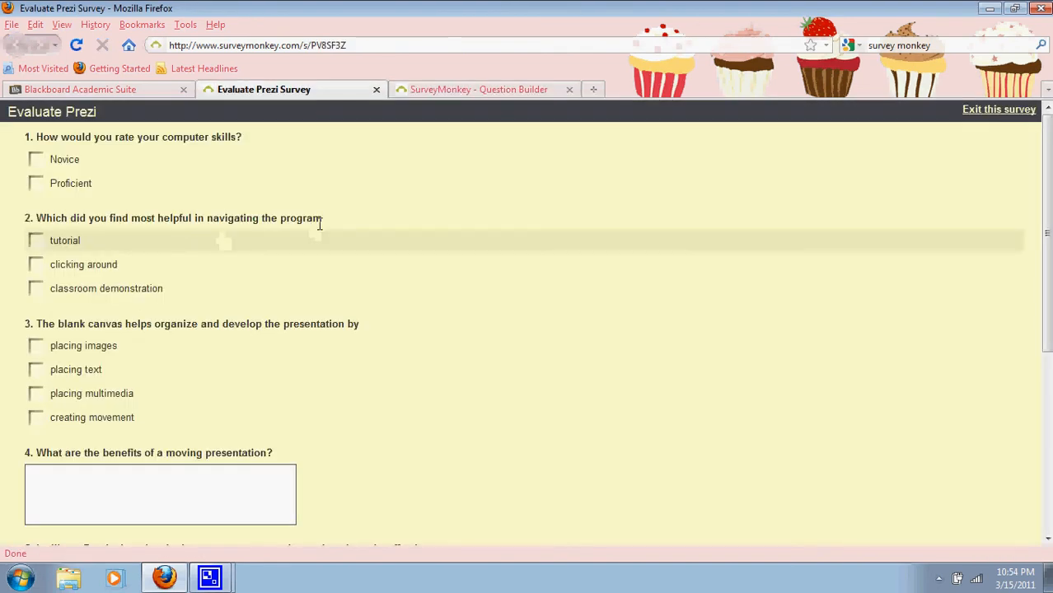
pyautogui.click(496, 93)
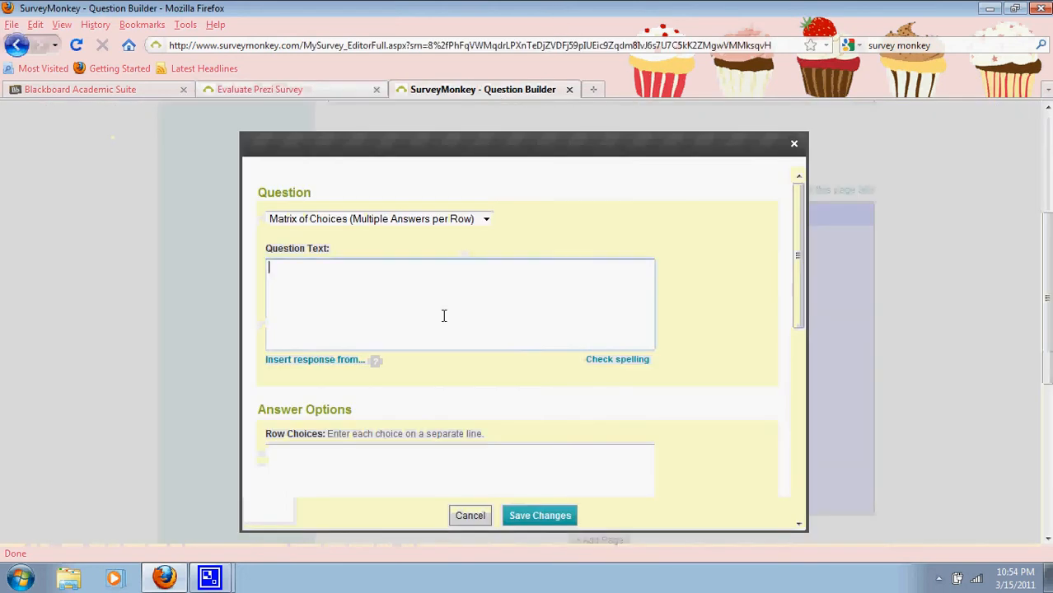
pyautogui.click(443, 311)
pyautogui.write('Eval')
pyautogui.press('BackSpace')
pyautogui.press('BackSpace')
pyautogui.press('BackSpace')
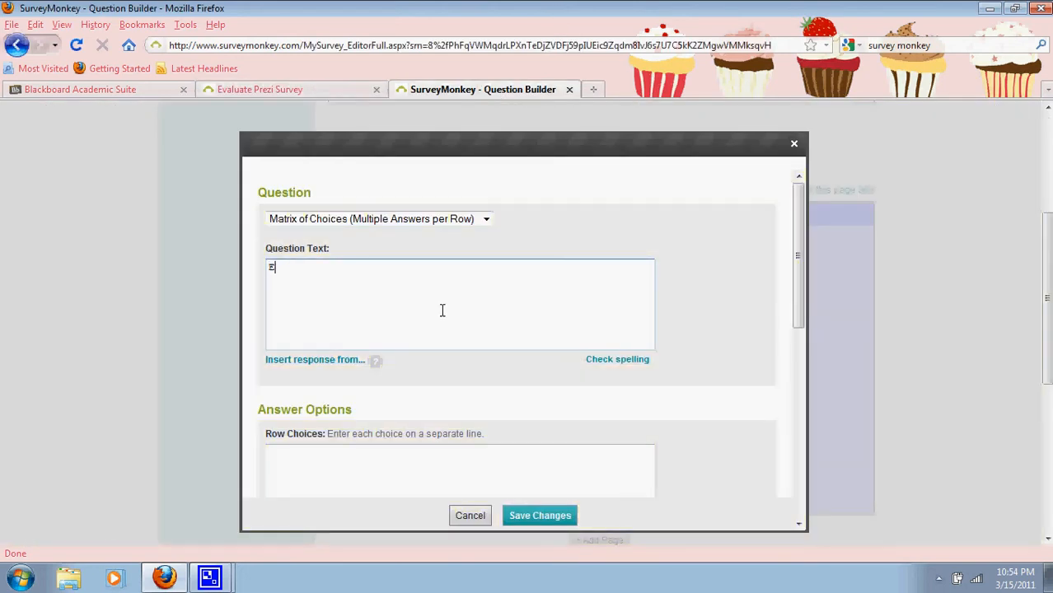
pyautogui.write('Whcih')
pyautogui.press('BackSpace')
pyautogui.press('BackSpace')
pyautogui.press('BackSpace')
pyautogui.press('BackSpace')
pyautogui.write('hich did you dind')
pyautogui.press('BackSpace')
pyautogui.press('BackSpace')
pyautogui.press('BackSpace')
pyautogui.press('BackSpace')
pyautogui.write('find most helpful')
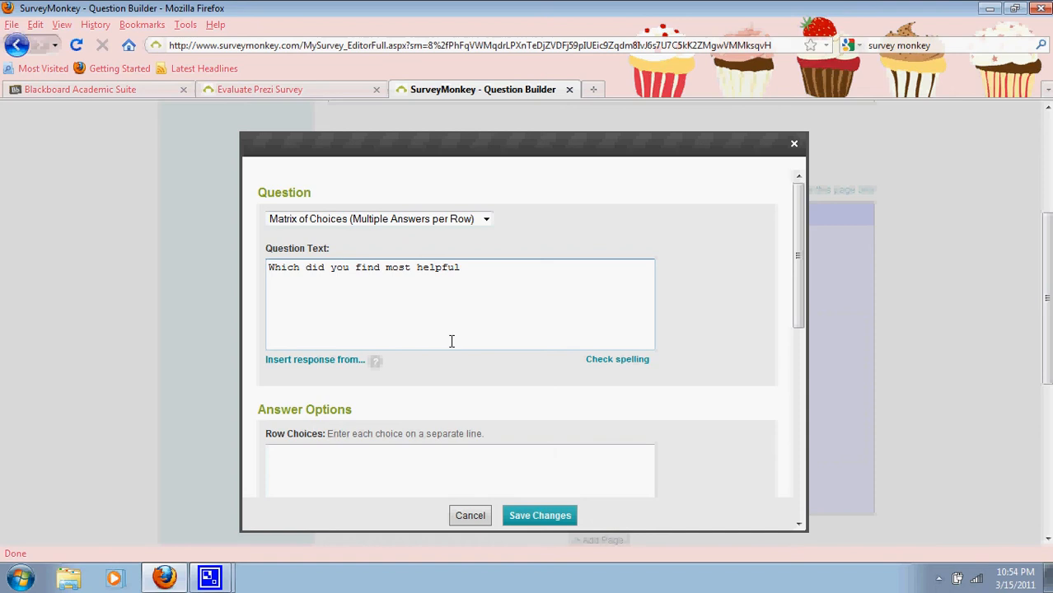
# - Enter the row choices Online Tutorial, Classroom Presentation and Hands on Clicking on separate lines
pyautogui.click(381, 483)
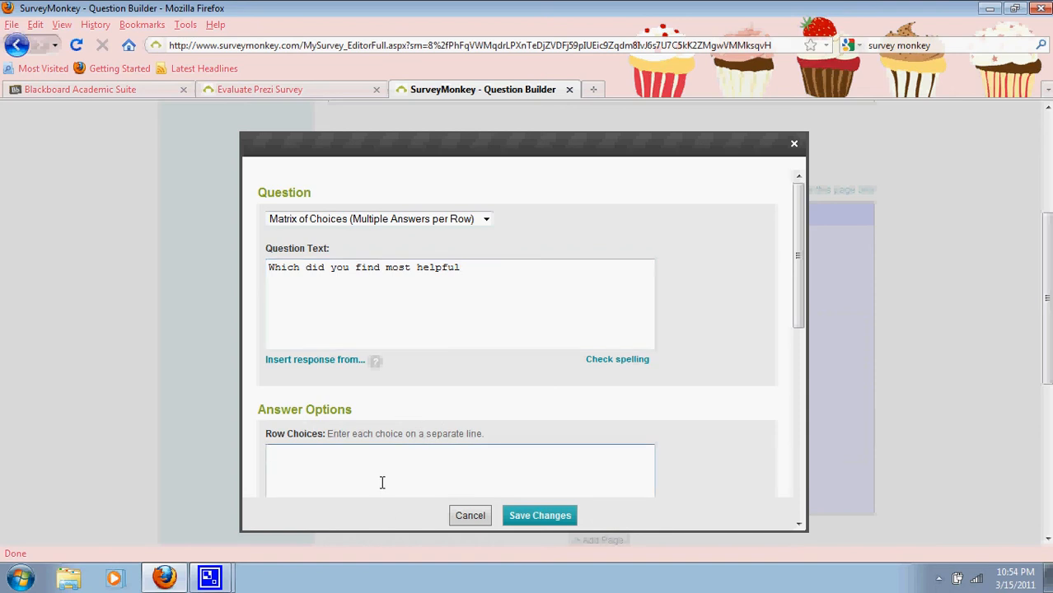
pyautogui.write('Tut')
pyautogui.press('BackSpace')
pyautogui.press('BackSpace')
pyautogui.press('BackSpace')
pyautogui.write('Online')
pyautogui.press('BackSpace')
pyautogui.press('BackSpace')
pyautogui.press('BackSpace')
pyautogui.press('BackSpace')
pyautogui.write('line Tutorial')
pyautogui.press('Return')
pyautogui.write('C')
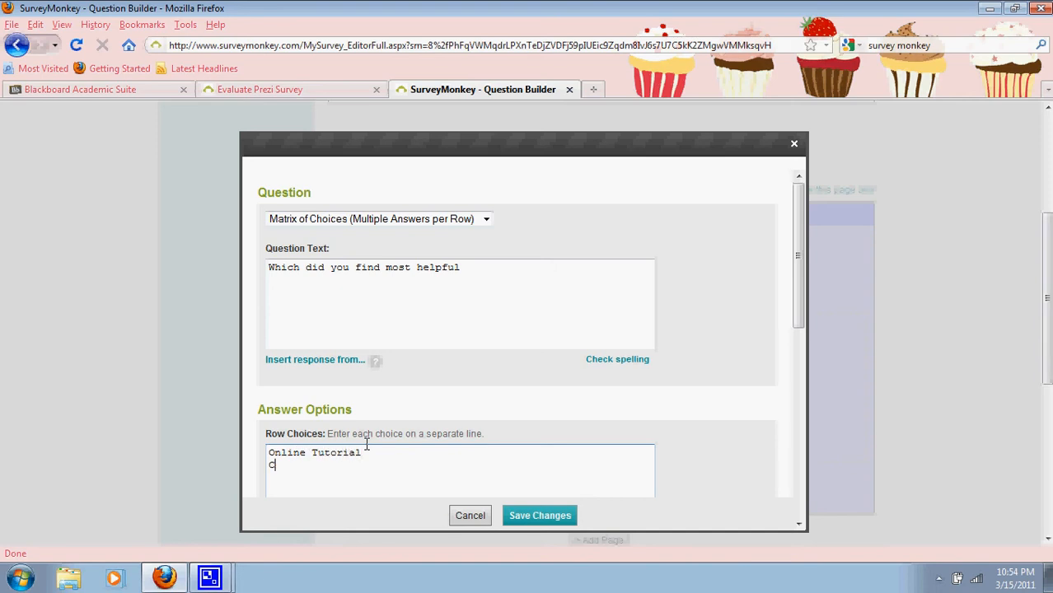
pyautogui.write('kaslassroomn')
pyautogui.write(' Ore')
pyautogui.press('BackSpace')
pyautogui.press('BackSpace')
pyautogui.press('BackSpace')
pyautogui.write('Pr')
pyautogui.press('BackSpace')
pyautogui.press('BackSpace')
pyautogui.write('esentatino')
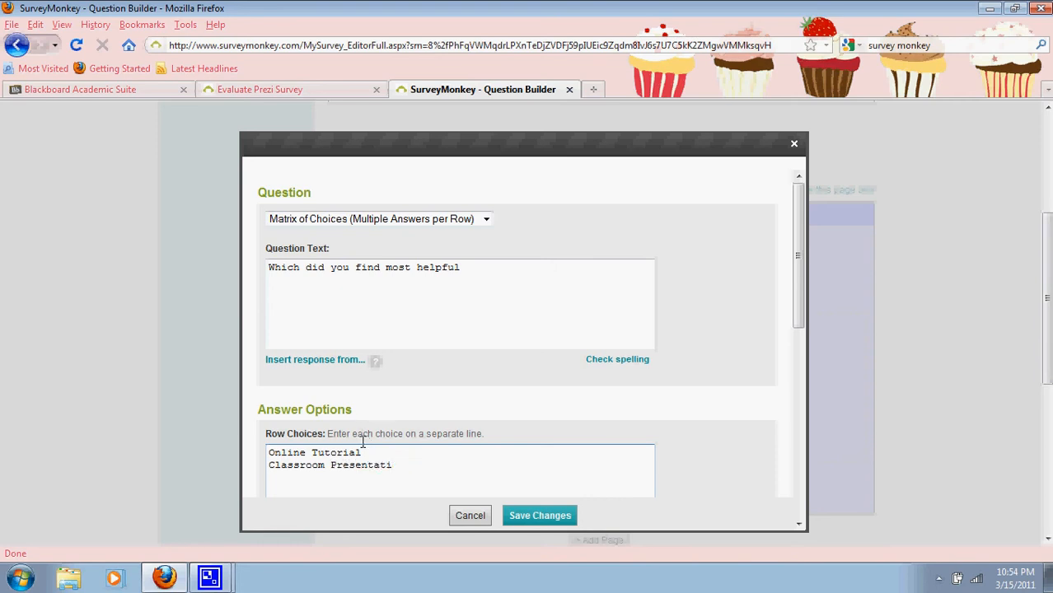
pyautogui.write('s on Clicking')
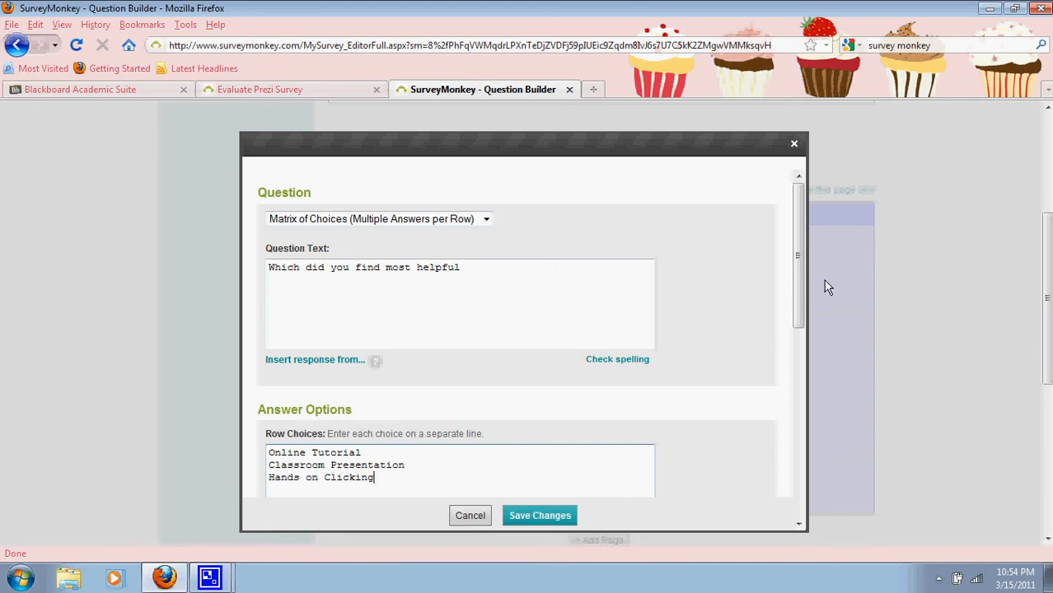
# - Enter the column choices Somewhat Helpful, Not Helpful and Helpful on separate lines and save the matrix question
pyautogui.moveTo(795, 290); pyautogui.dragTo(802, 396)
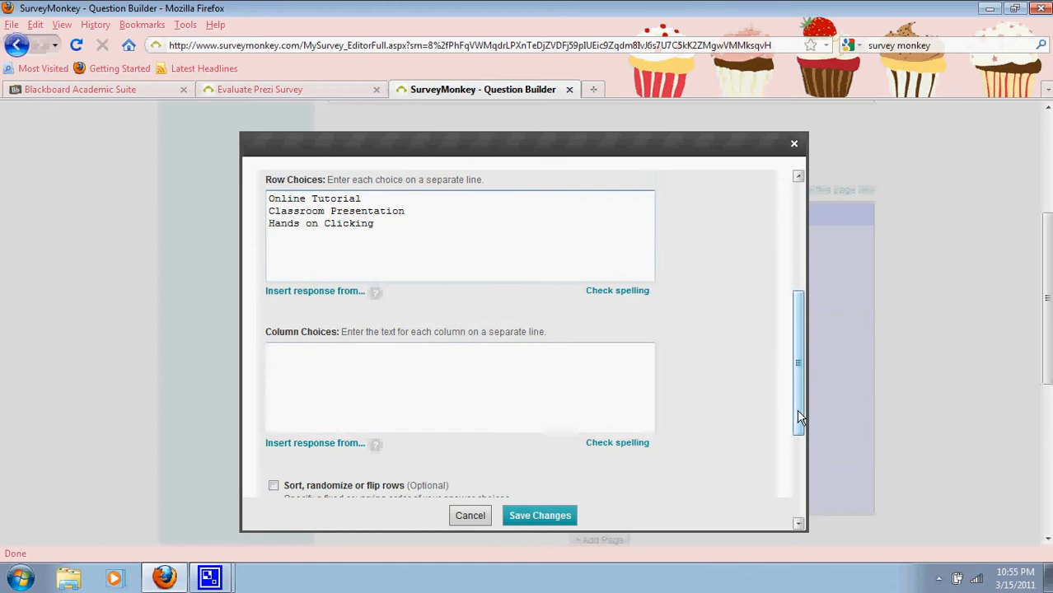
pyautogui.click(429, 423)
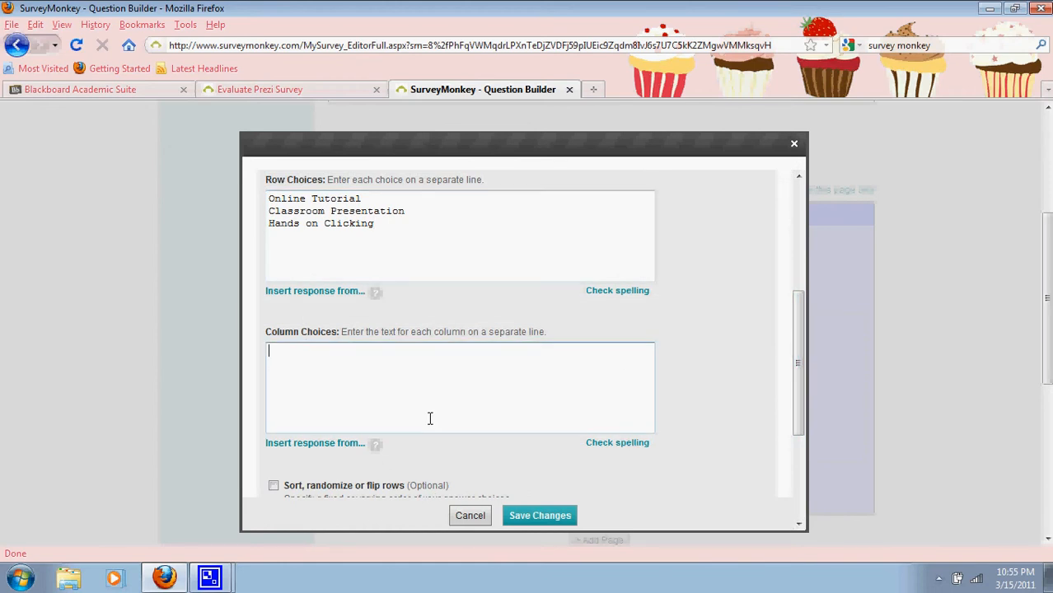
pyautogui.write('Helpful')
pyautogui.press('Return')
pyautogui.write(']NO')
pyautogui.press('BackSpace')
pyautogui.press('BackSpace')
pyautogui.write('Some')
pyautogui.press('BackSpace')
pyautogui.press('BackSpace')
pyautogui.press('BackSpace')
pyautogui.press('BackSpace')
pyautogui.press('BackSpace')
pyautogui.press('BackSpace')
pyautogui.press('BackSpace')
pyautogui.press('BackSpace')
pyautogui.press('BackSpace')
pyautogui.press('BackSpace')
pyautogui.write('Somewh')
pyautogui.press('BackSpace')
pyautogui.write('what Helpfu')
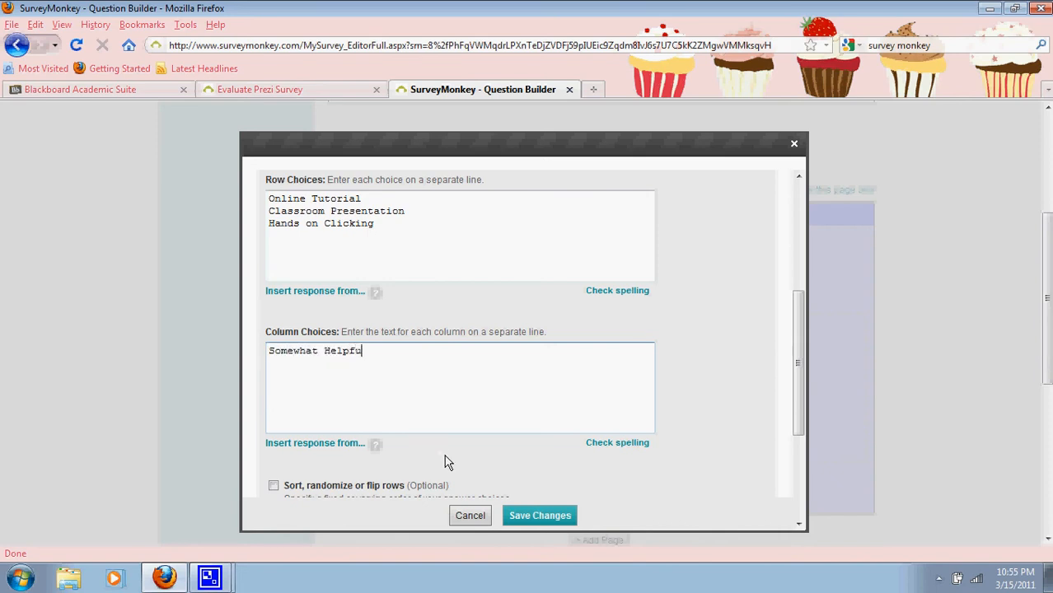
pyautogui.write('l')
pyautogui.press('Return')
pyautogui.write('Not Helfu')
pyautogui.press('BackSpace')
pyautogui.press('BackSpace')
pyautogui.press('BackSpace')
pyautogui.write('pful')
pyautogui.press('Return')
pyautogui.press('BackSpace')
pyautogui.press('BackSpace')
pyautogui.press('BackSpace')
pyautogui.press('BackSpace')
pyautogui.press('BackSpace')
pyautogui.write('lpful')
pyautogui.press('Return')
pyautogui.write('Helpful')
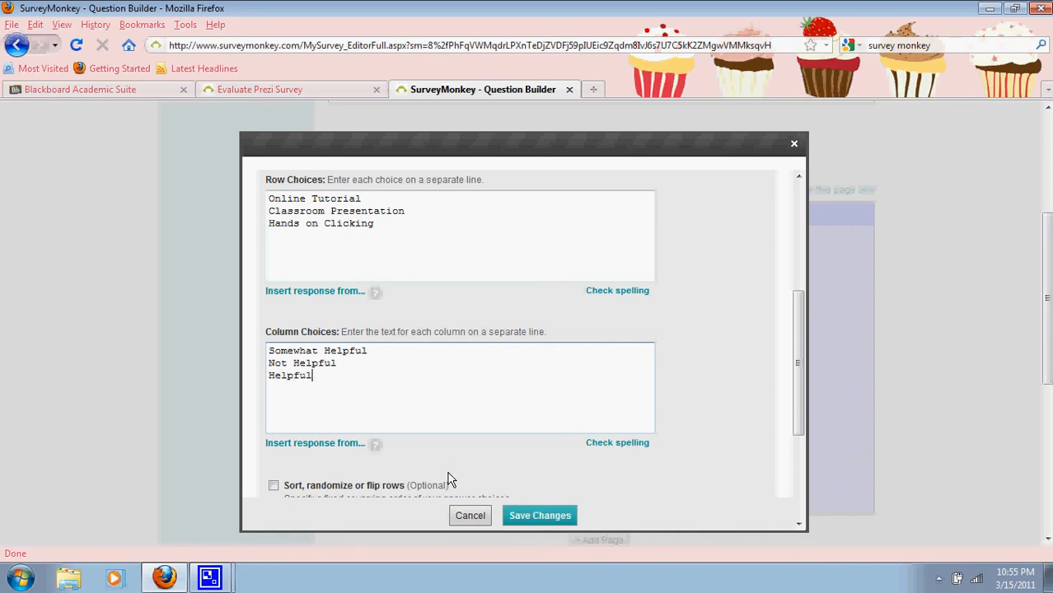
pyautogui.click(519, 515)
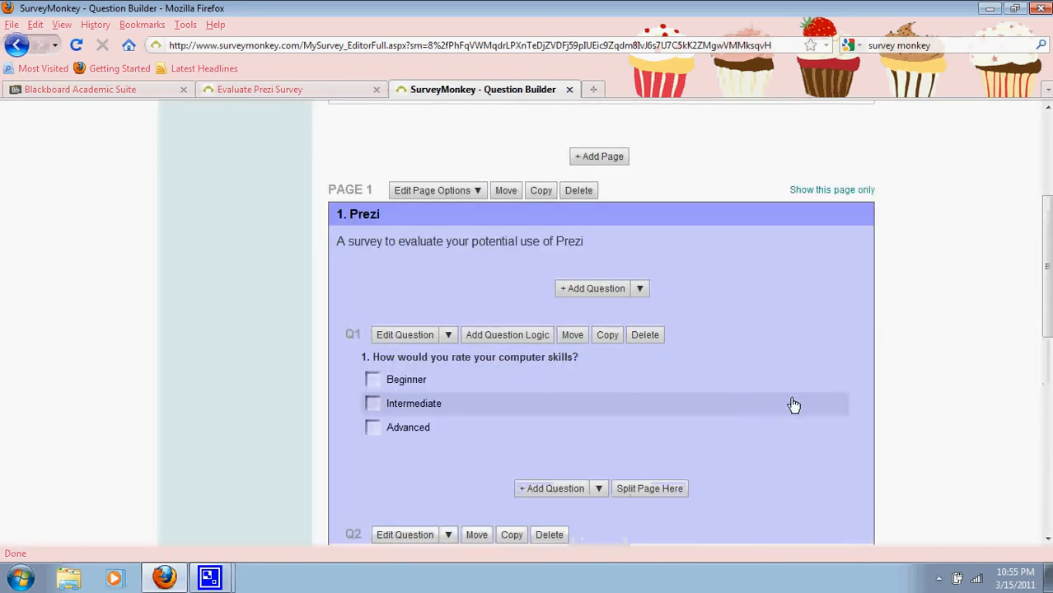
# - Start a question below the matrix question, consult the Evaluate Prezi survey, and set the type to Comment/Essay Box
pyautogui.scroll(-4, 1049, 359)
pyautogui.scroll(-2, 1049, 358)
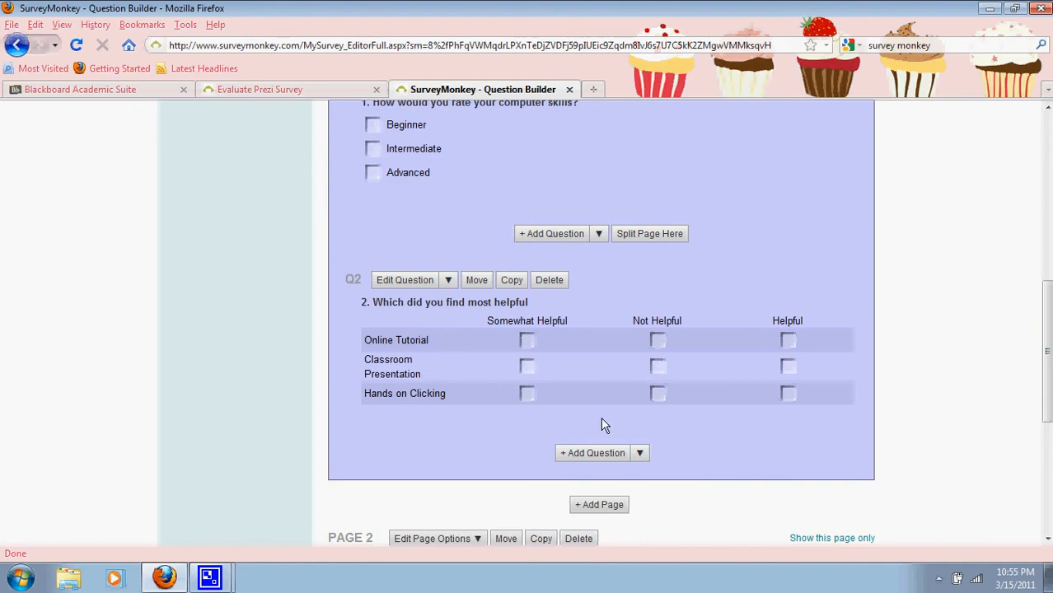
pyautogui.click(600, 461)
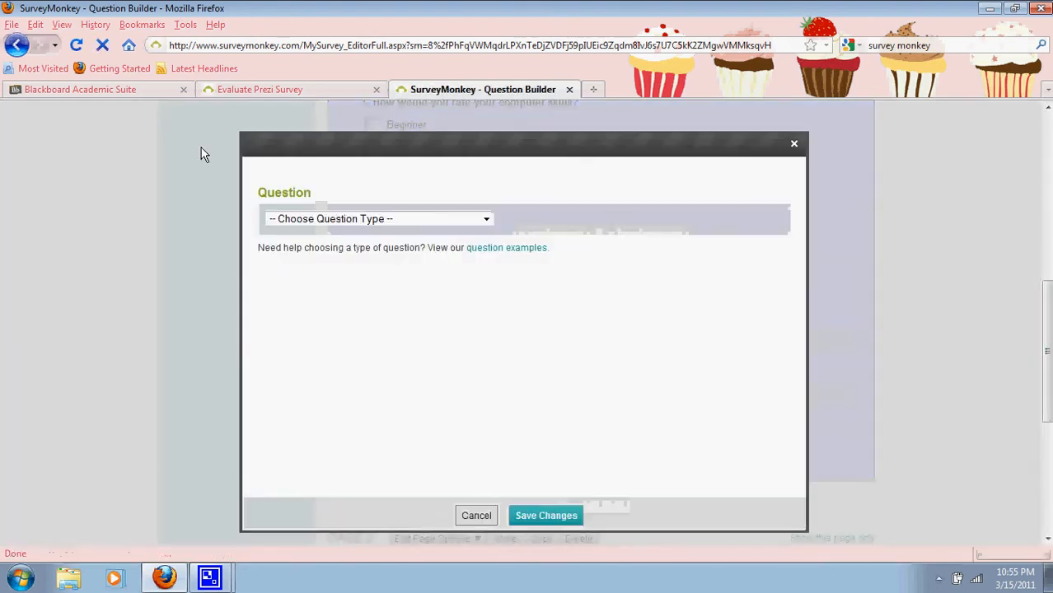
pyautogui.click(165, 89)
pyautogui.click(276, 90)
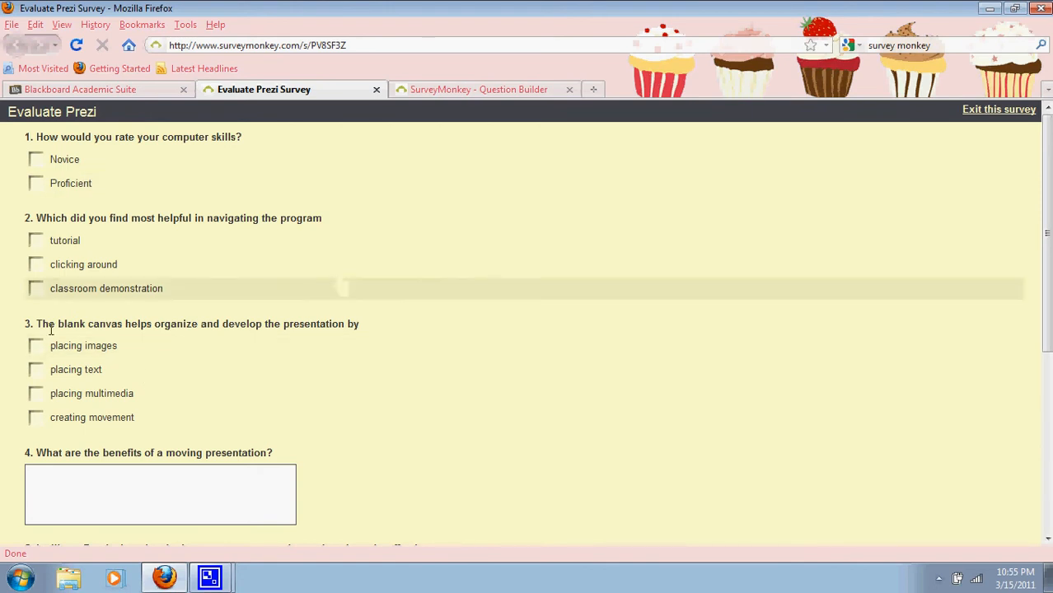
pyautogui.click(436, 97)
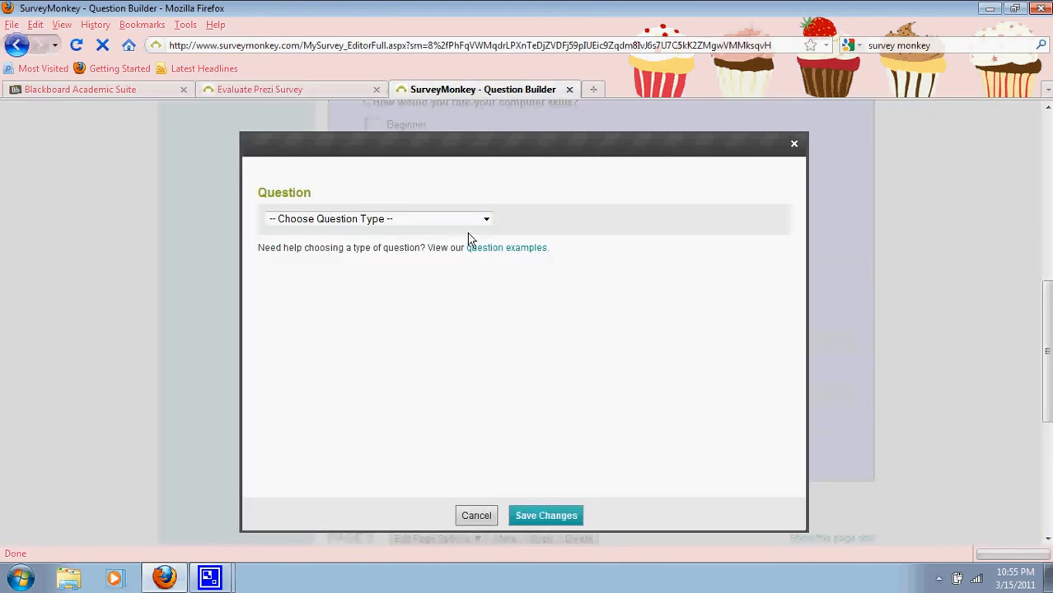
pyautogui.click(485, 219)
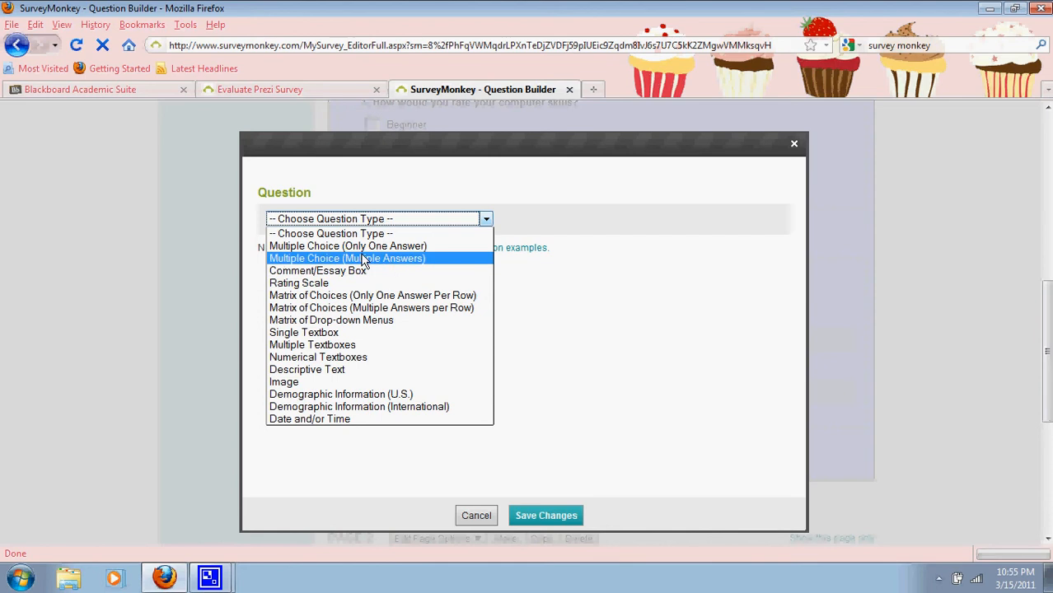
pyautogui.click(423, 272)
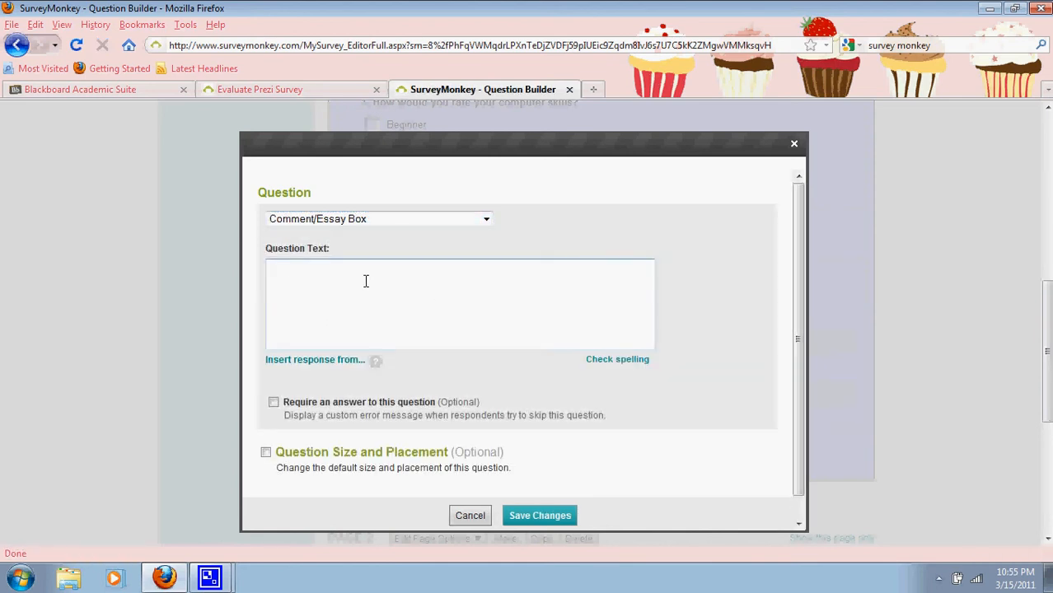
# - Enter the question text "How was the blank canvas helpful with organizing your presentation?"
pyautogui.write('ow was the blac')
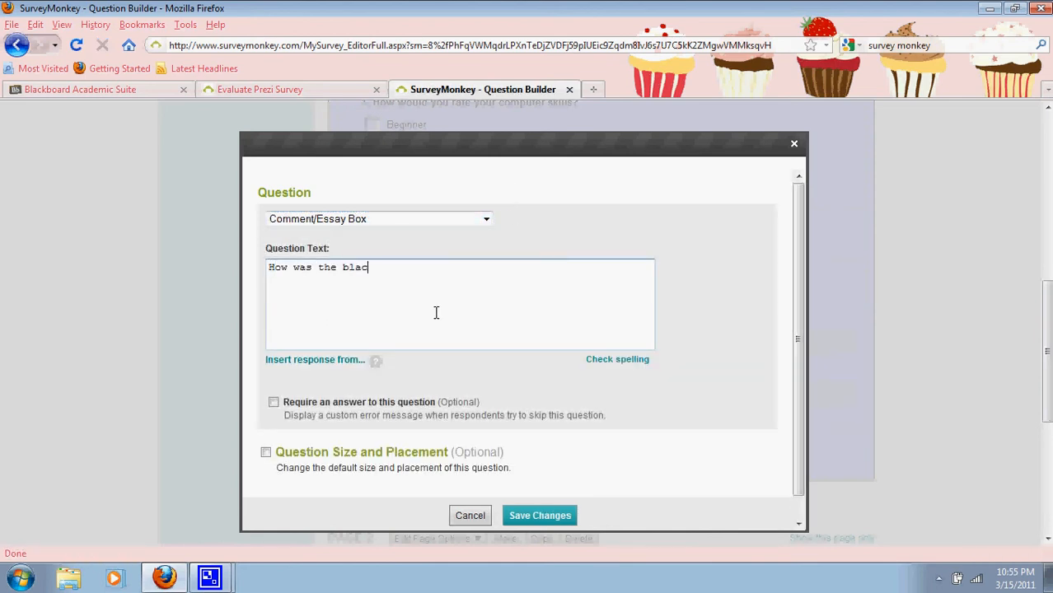
pyautogui.press('BackSpace')
pyautogui.write('nk c')
pyautogui.press('BackSpace')
pyautogui.write('canvs')
pyautogui.press('BackSpace')
pyautogui.press('BackSpace')
pyautogui.write('vas helpful with or')
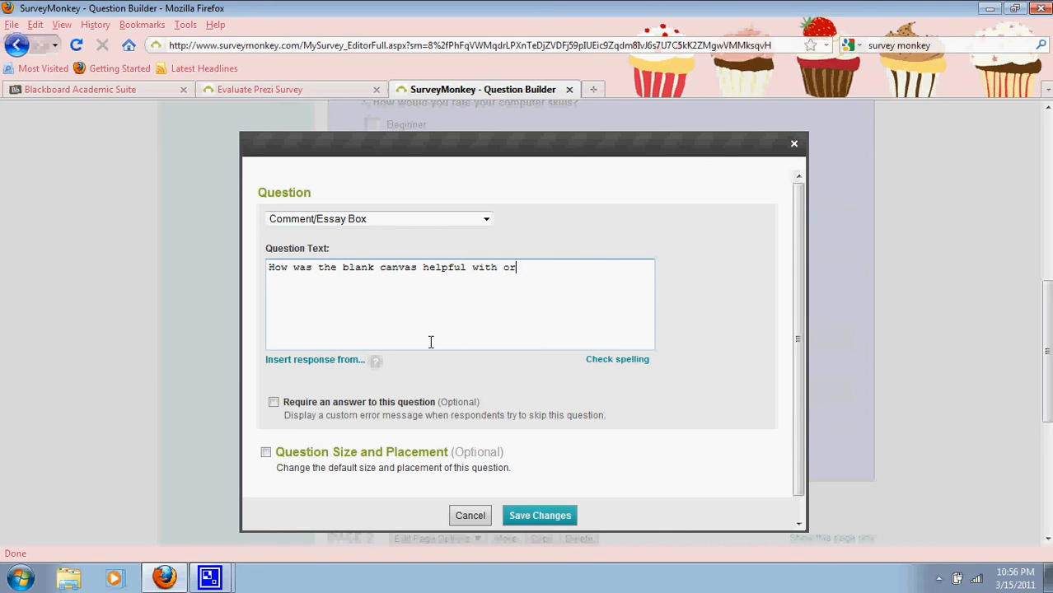
pyautogui.write('ganizing your pressentation')
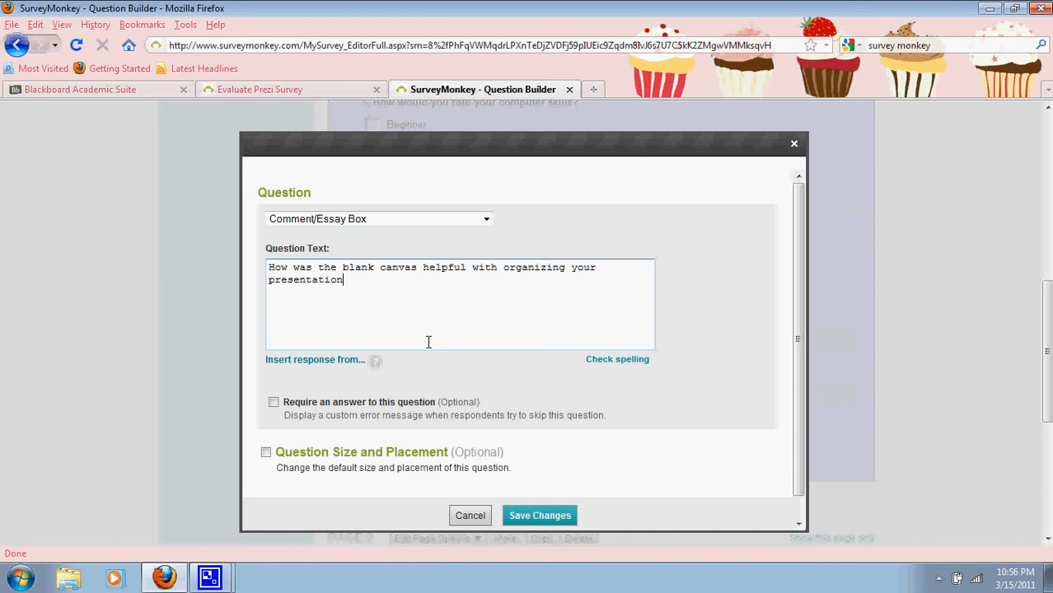
pyautogui.write('?')
# - Require an answer to the blank canvas question, keeping the default error message, and save the question
pyautogui.scroll(-1, 783, 357)
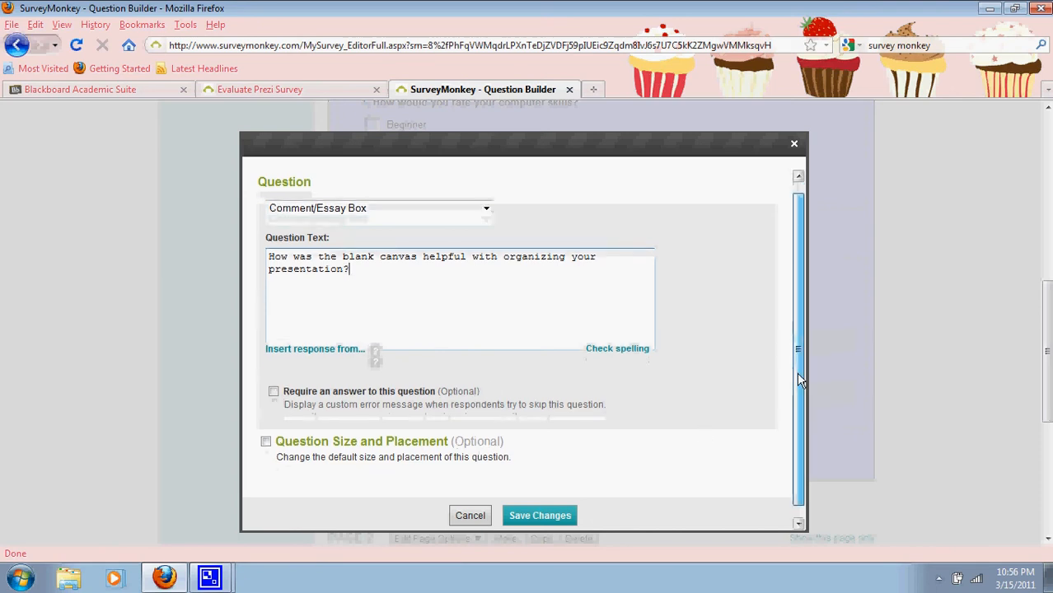
pyautogui.click(274, 380)
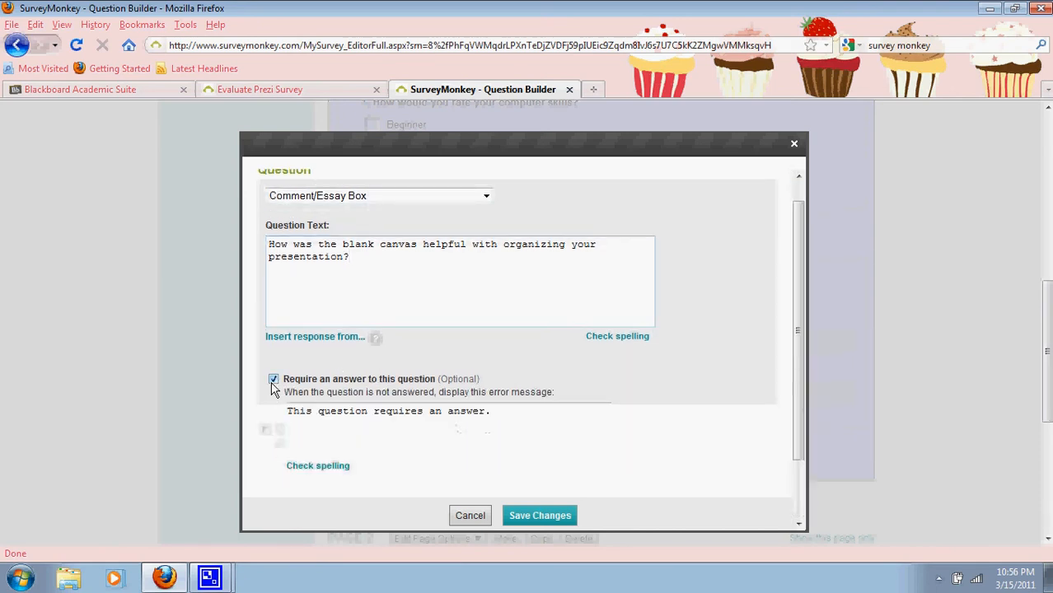
pyautogui.click(305, 412)
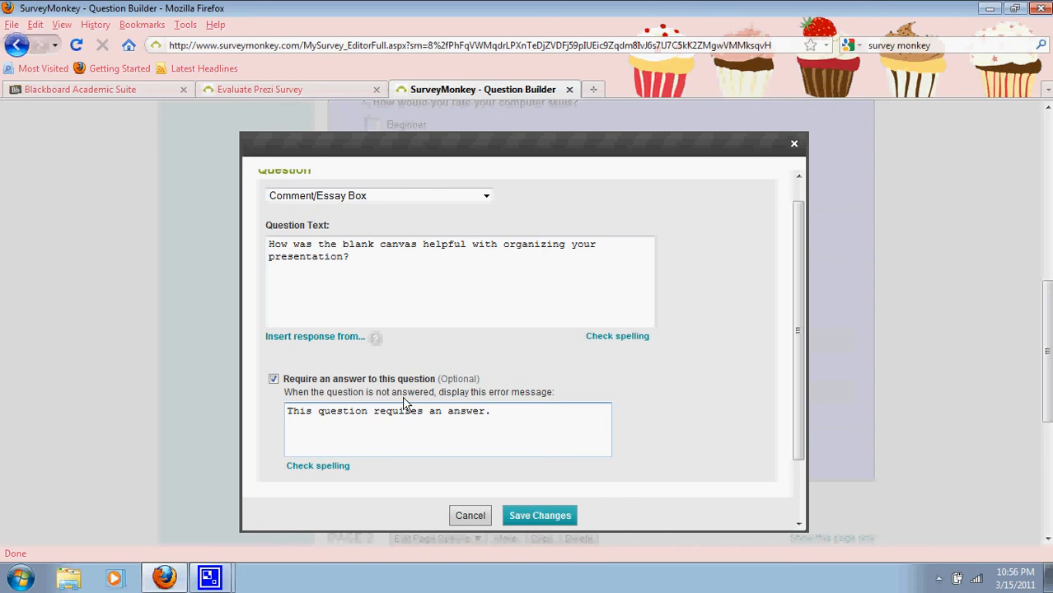
pyautogui.moveTo(798, 412); pyautogui.dragTo(801, 377)
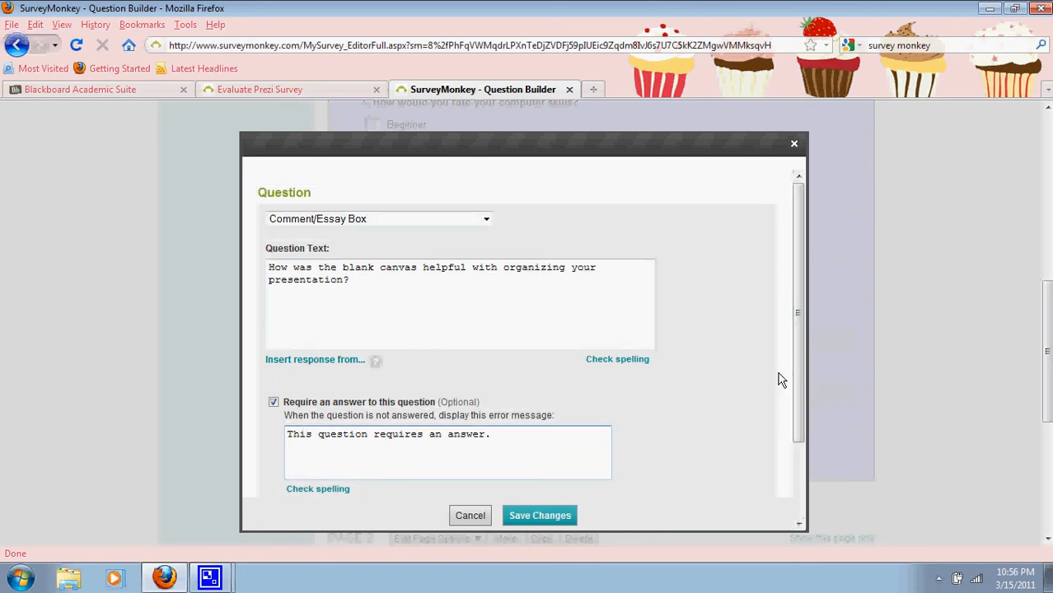
pyautogui.moveTo(792, 400); pyautogui.dragTo(798, 503)
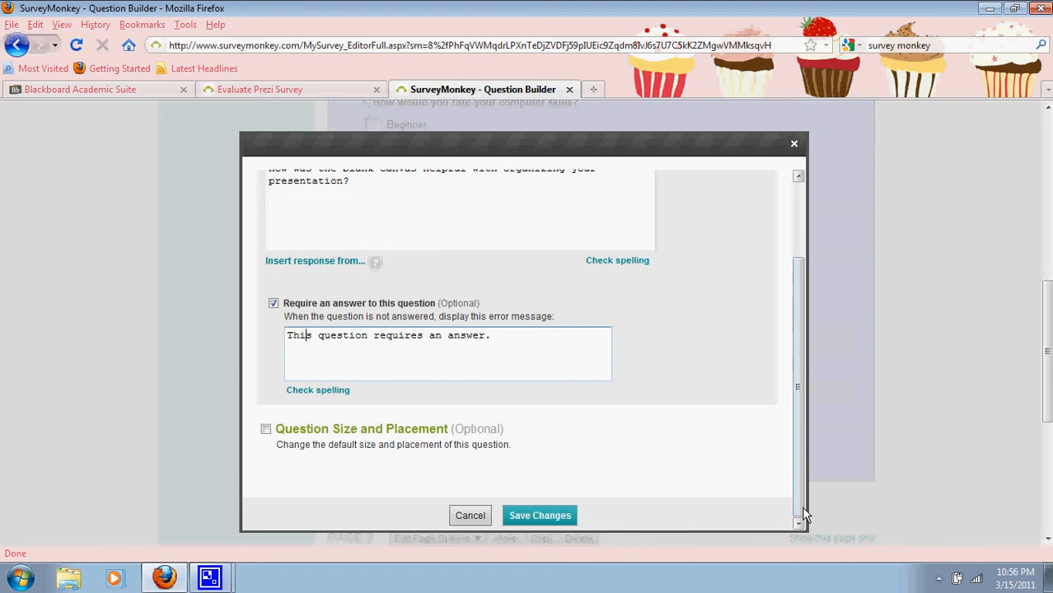
pyautogui.click(557, 519)
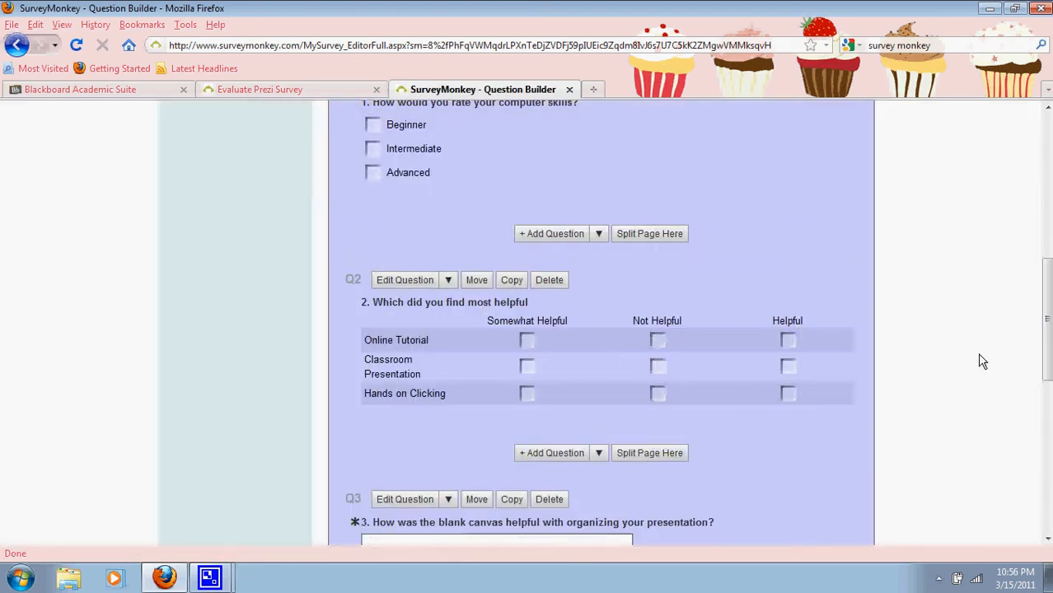
# - Start a question below the blank canvas question, consult the Evaluate Prezi survey, and choose the Comment/Essay Box type
pyautogui.scroll(-5, 576, 371)
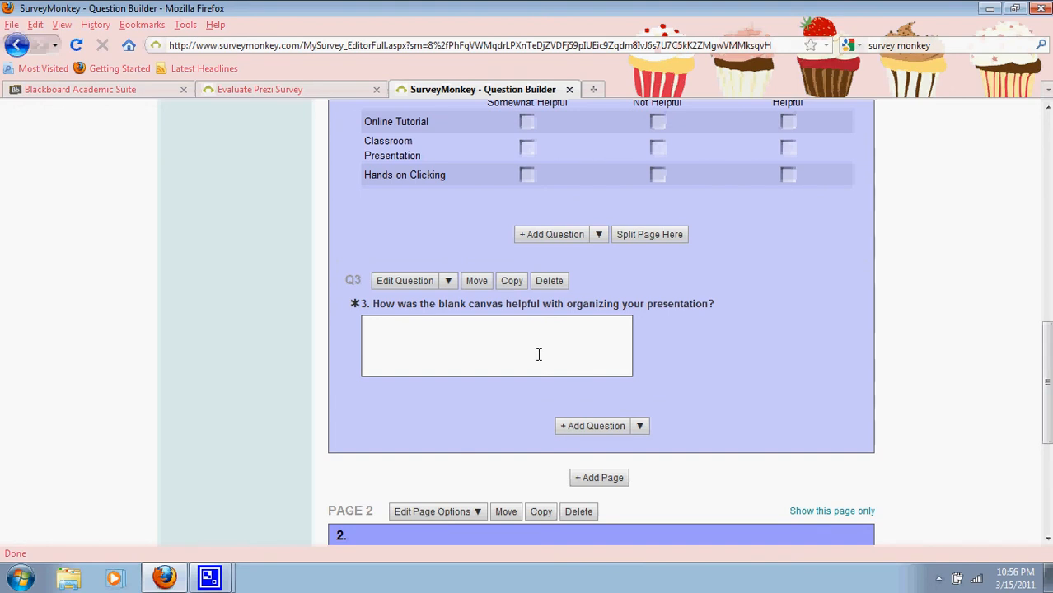
pyautogui.click(567, 426)
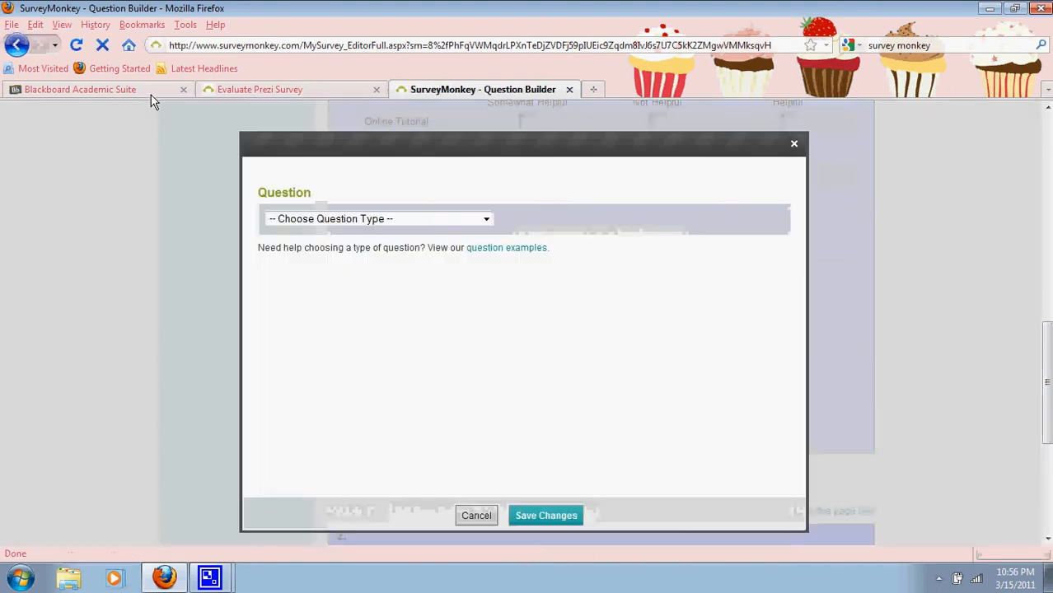
pyautogui.click(290, 90)
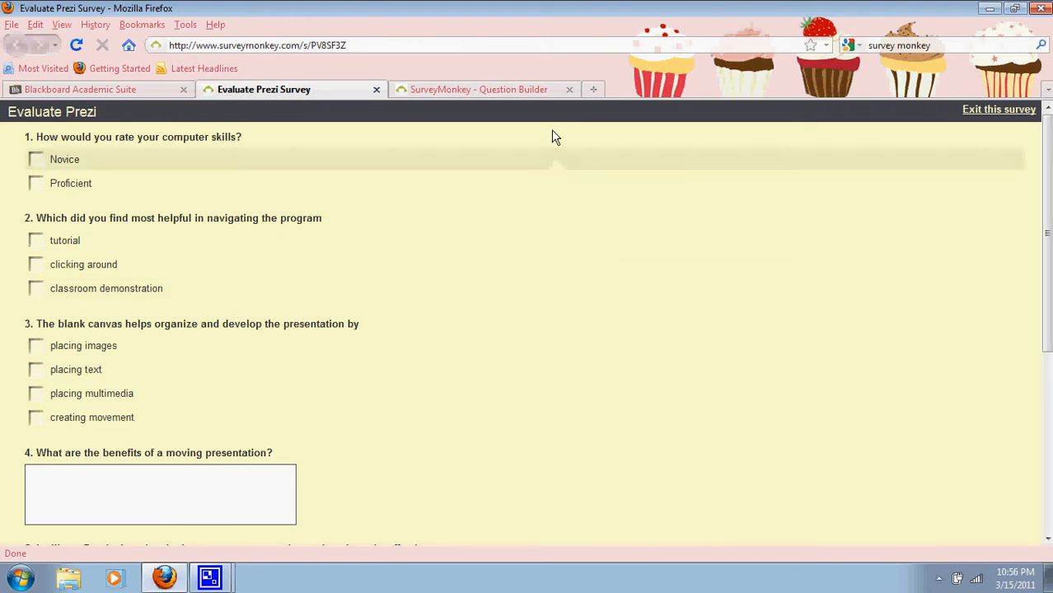
pyautogui.click(535, 94)
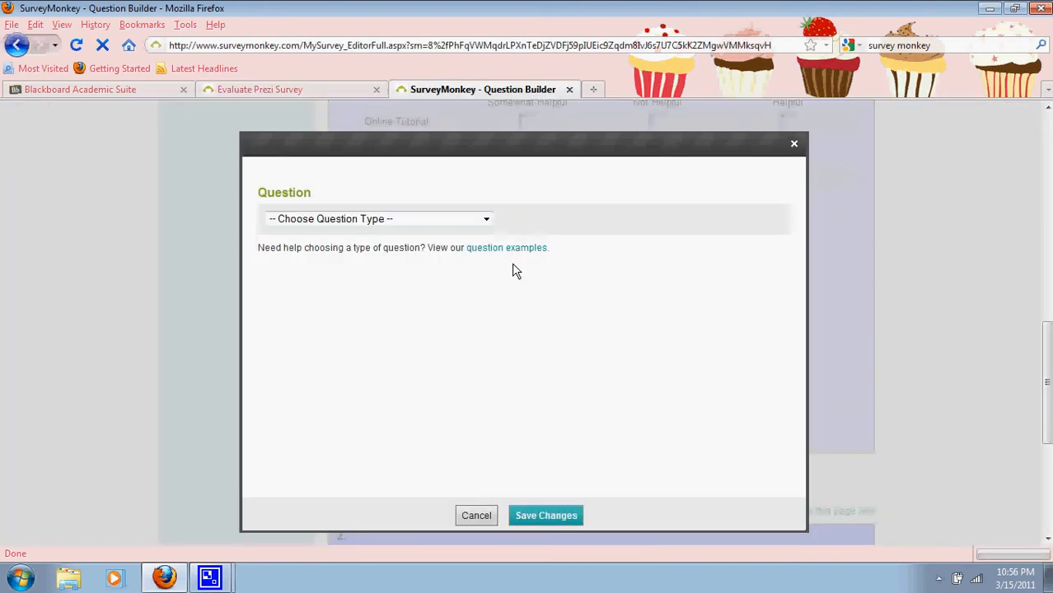
pyautogui.click(486, 219)
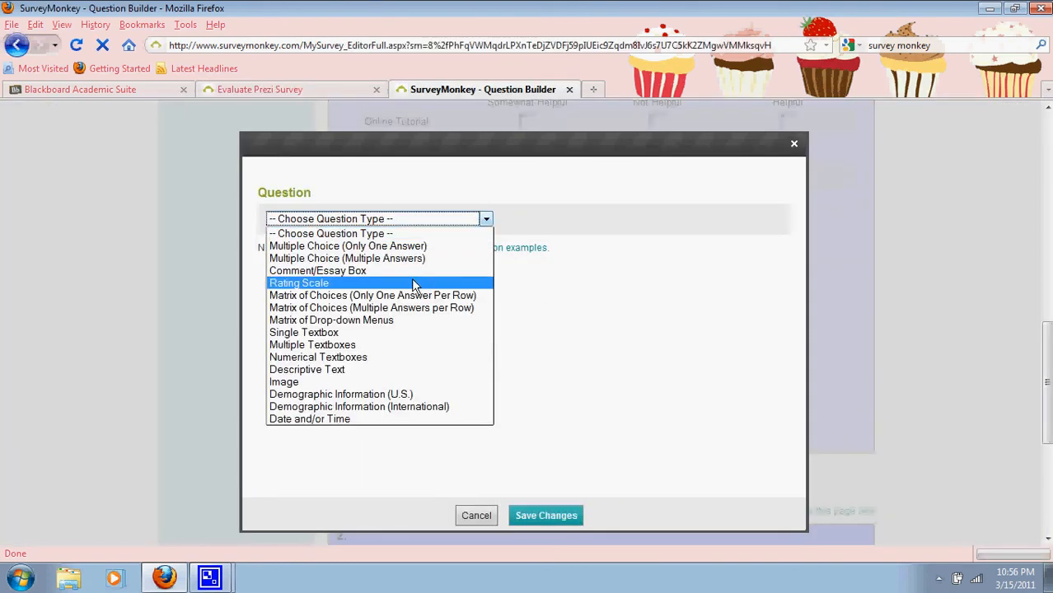
pyautogui.click(387, 272)
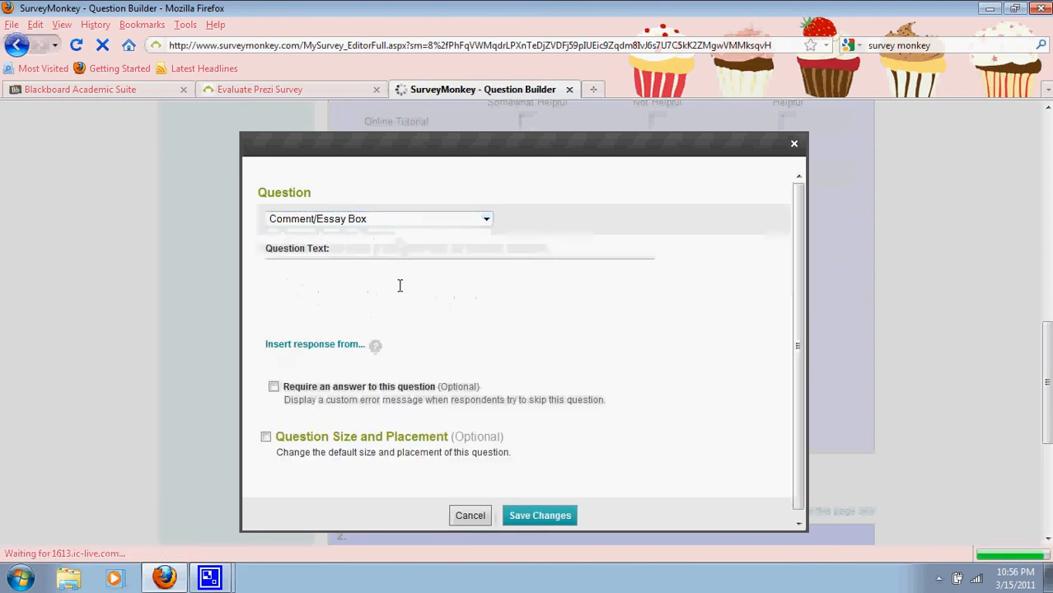
# - Enter the question text "What are the benefits of Prezi" and save the essay question
pyautogui.click(399, 286)
pyautogui.write('What are the ben')
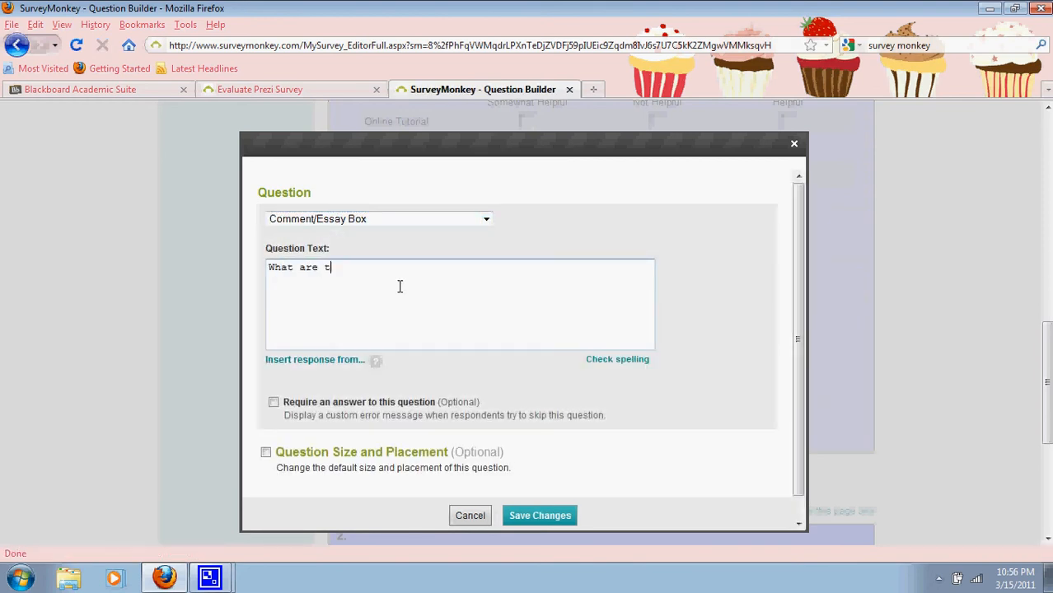
pyautogui.write('efities')
pyautogui.press('BackSpace')
pyautogui.press('BackSpace')
pyautogui.press('BackSpace')
pyautogui.write('ts of PRe')
pyautogui.press('BackSpace')
pyautogui.press('BackSpace')
pyautogui.press('BackSpace')
pyautogui.write('fre')
pyautogui.press('BackSpace')
pyautogui.write('rezi')
pyautogui.click(540, 519)
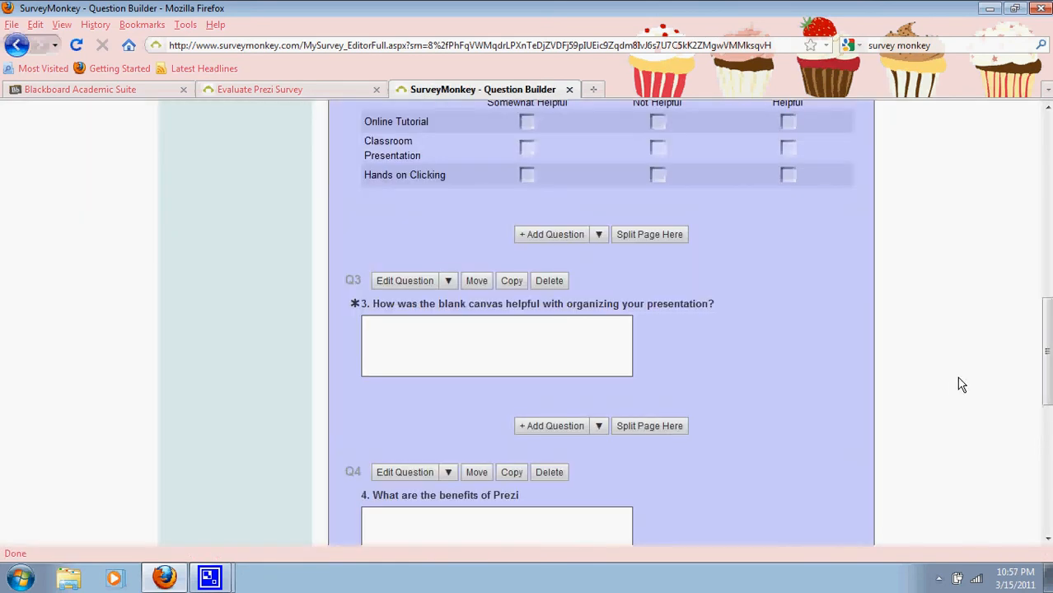
# - Start a question below the Prezi benefits question, consult the Evaluate Prezi survey, and set the type to Rating Scale
pyautogui.scroll(-2, 706, 328)
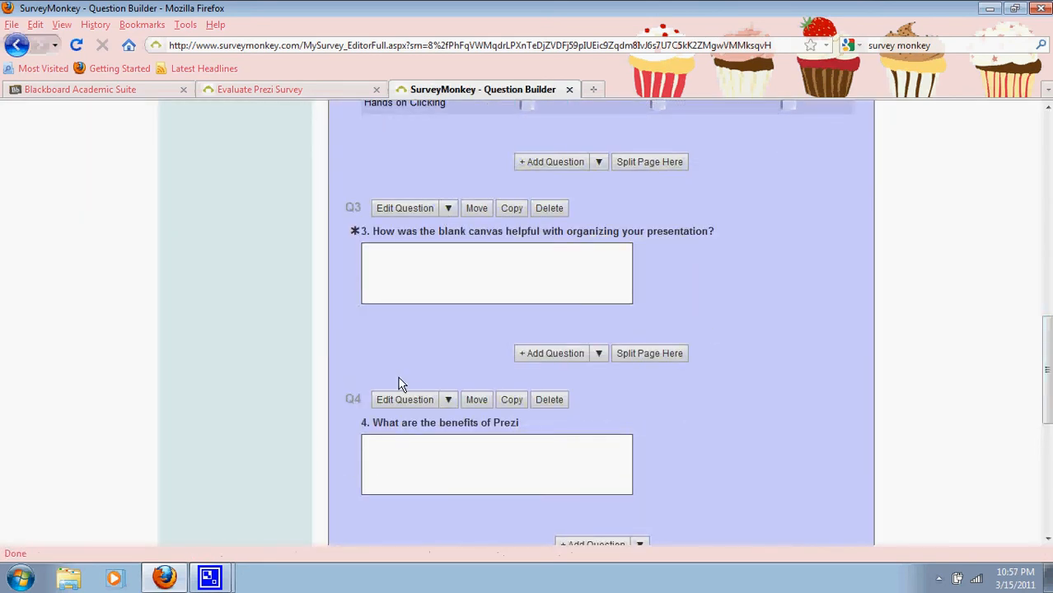
pyautogui.scroll(-2, 877, 355)
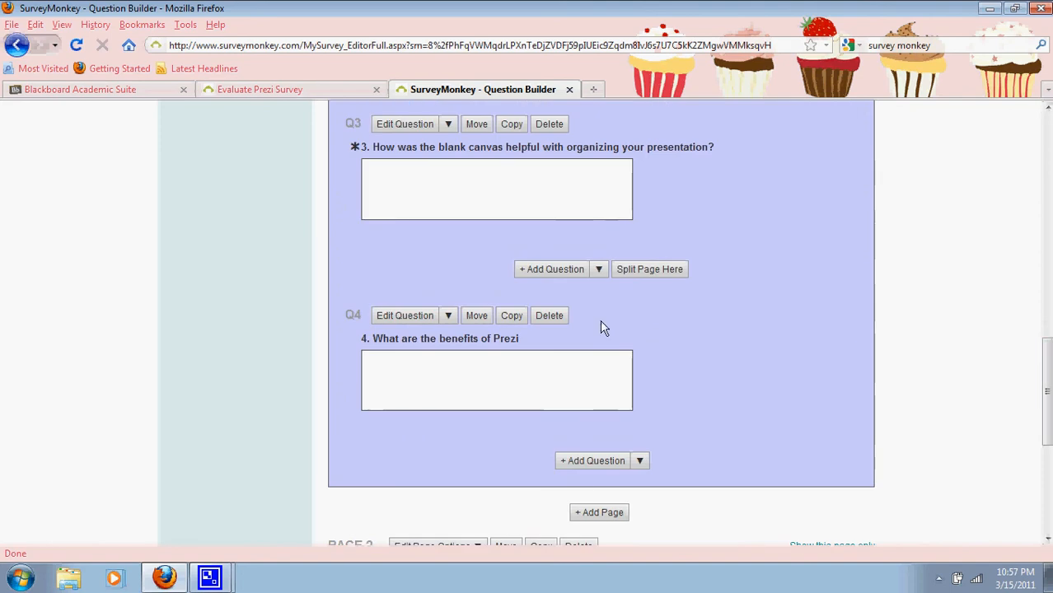
pyautogui.click(583, 461)
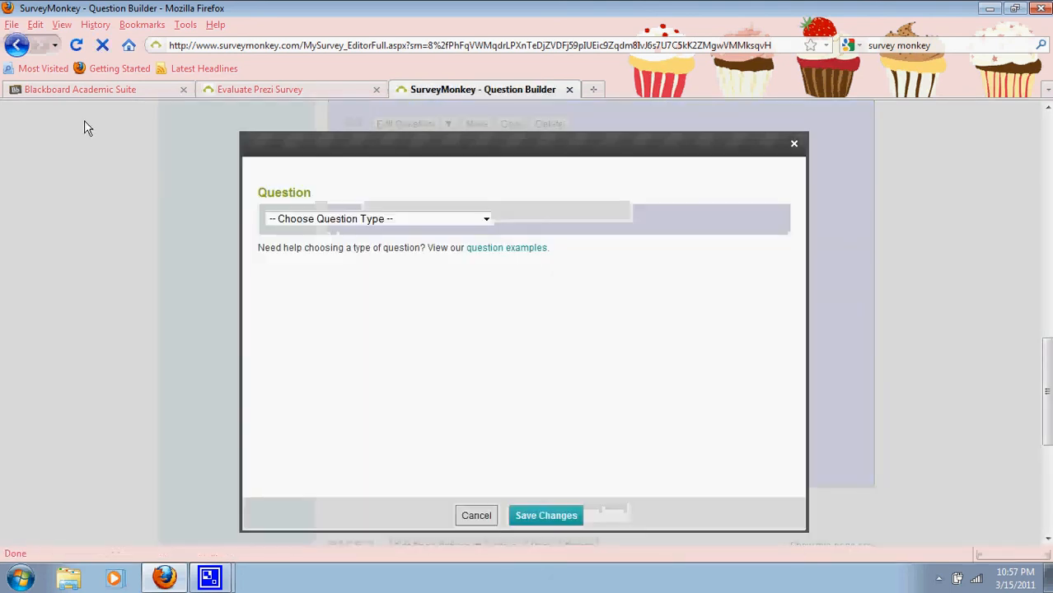
pyautogui.click(262, 93)
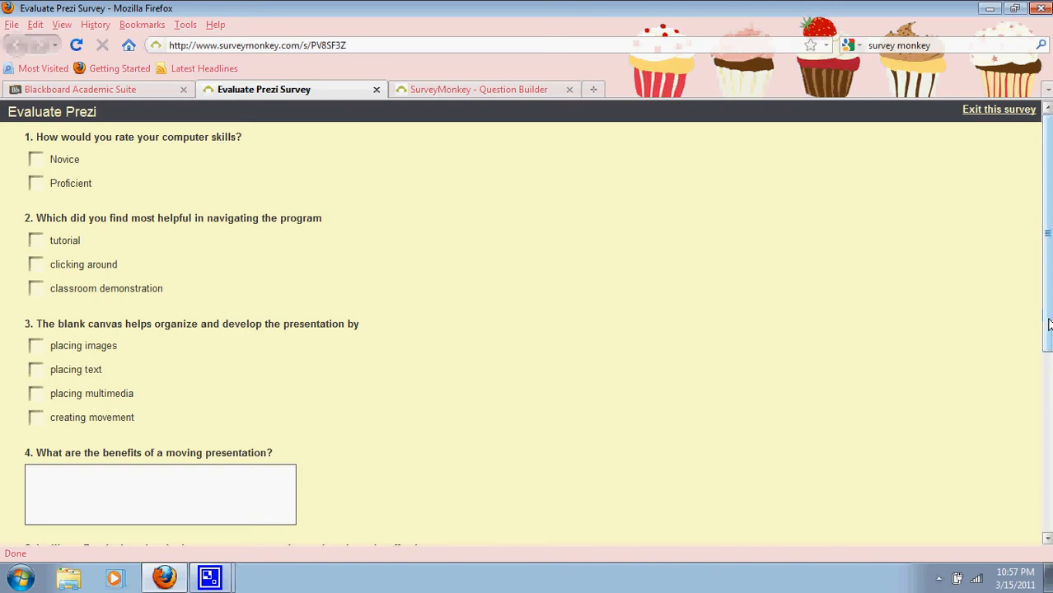
pyautogui.scroll(-2, 1049, 324)
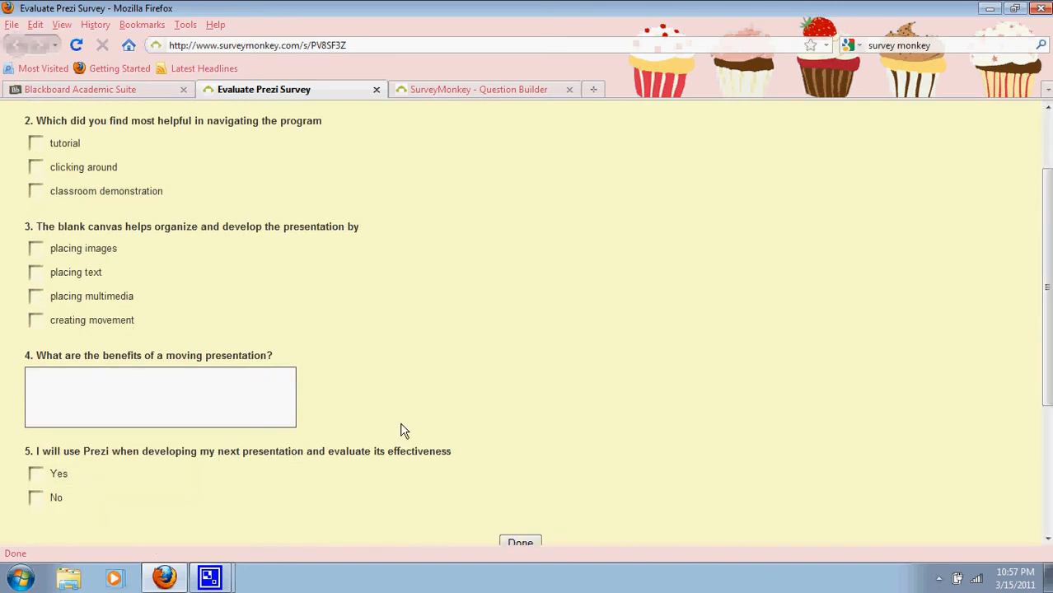
pyautogui.click(506, 91)
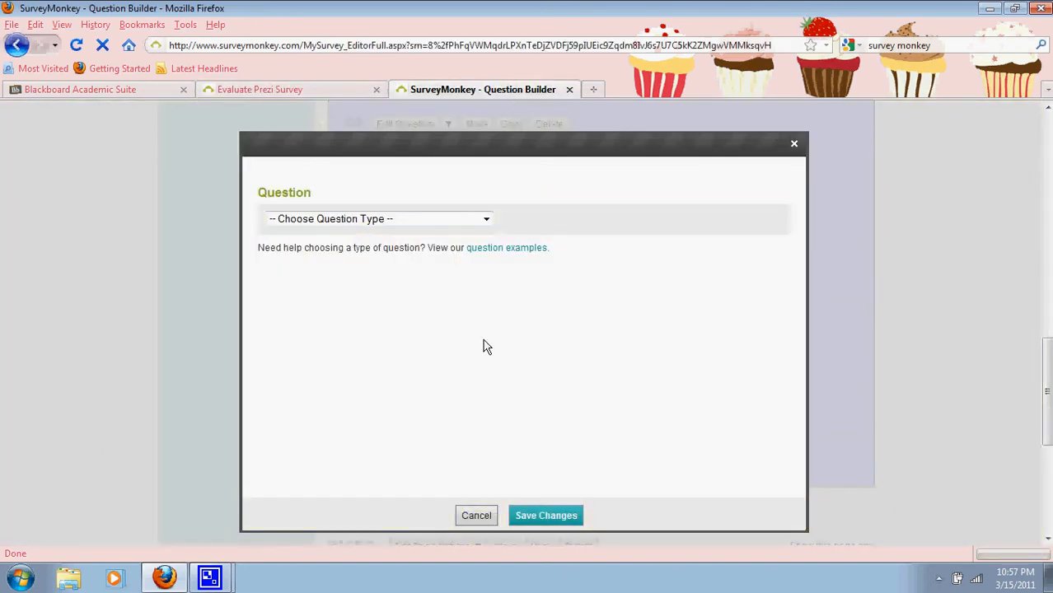
pyautogui.click(486, 219)
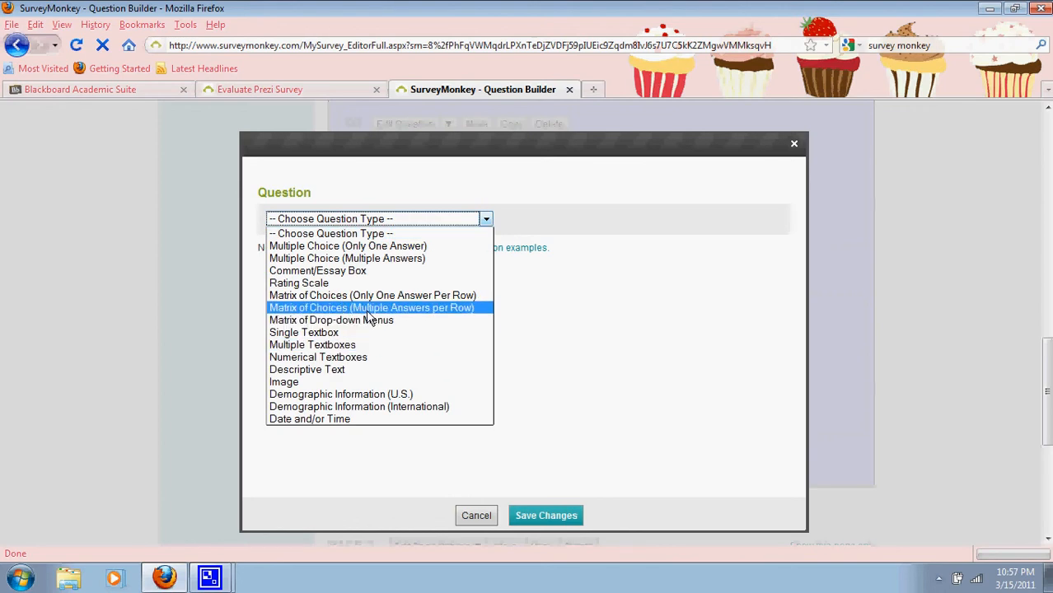
pyautogui.click(357, 284)
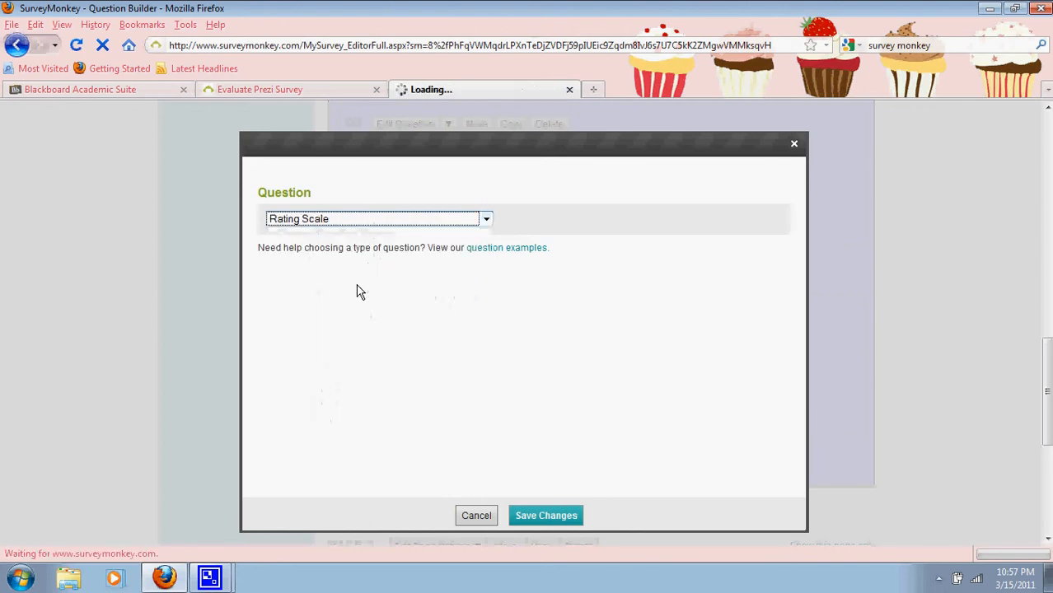
# - Enter "How often will you use Prezi" as the rating question's text
pyautogui.click(359, 284)
pyautogui.write('How manyt')
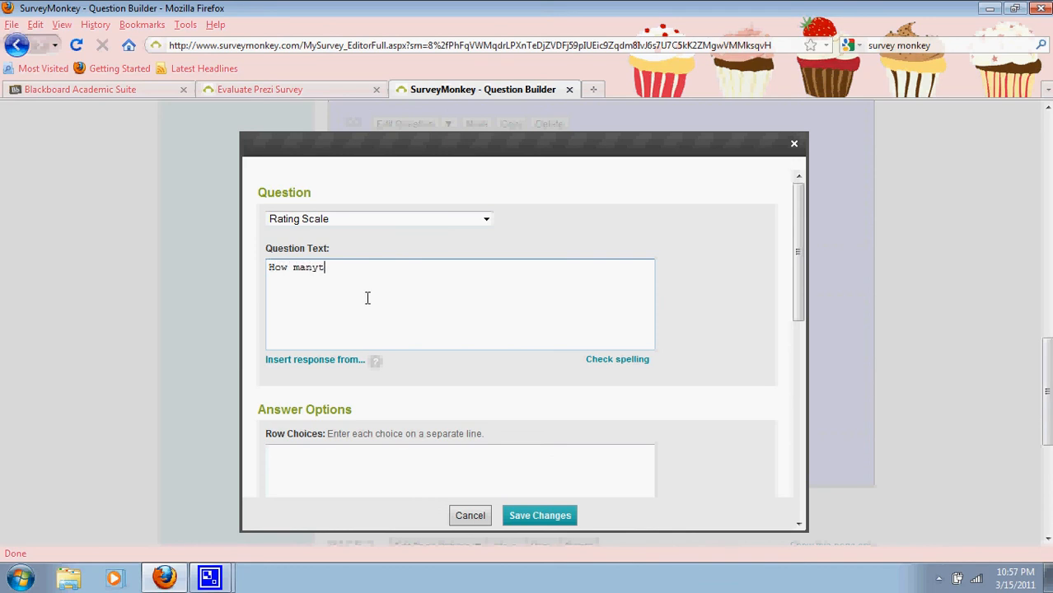
pyautogui.press('BackSpace')
pyautogui.press('BackSpace')
pyautogui.press('BackSpace')
pyautogui.press('BackSpace')
pyautogui.press('BackSpace')
pyautogui.write('often will you use')
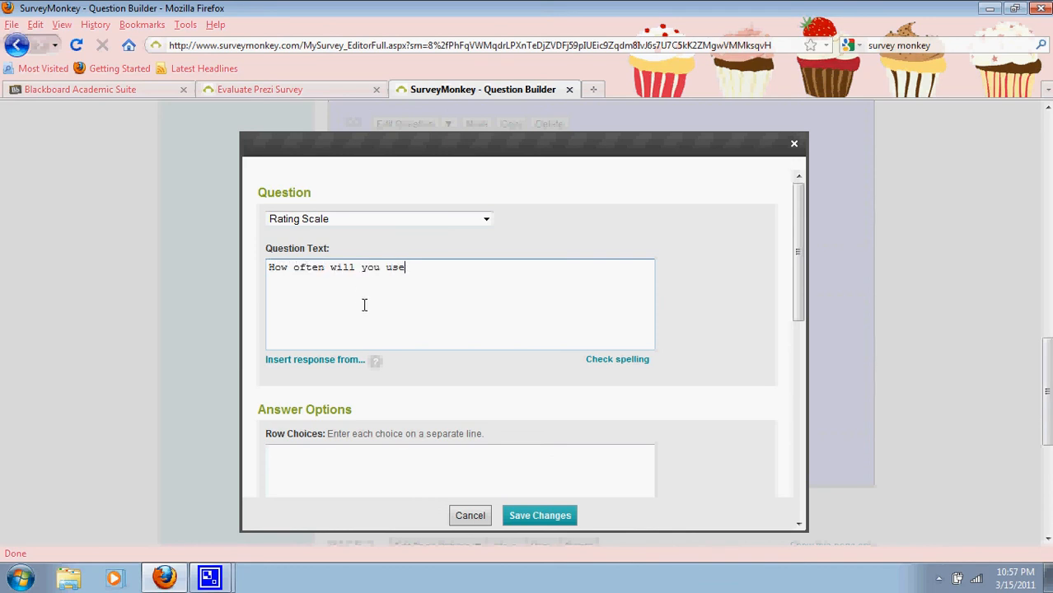
pyautogui.write(' Prezi')
pyautogui.press('BackSpace')
# - Enter the row choices 1-3, 4-6, 7-9 and 10 or more, each on its own line
pyautogui.click(290, 452)
pyautogui.write('1-3')
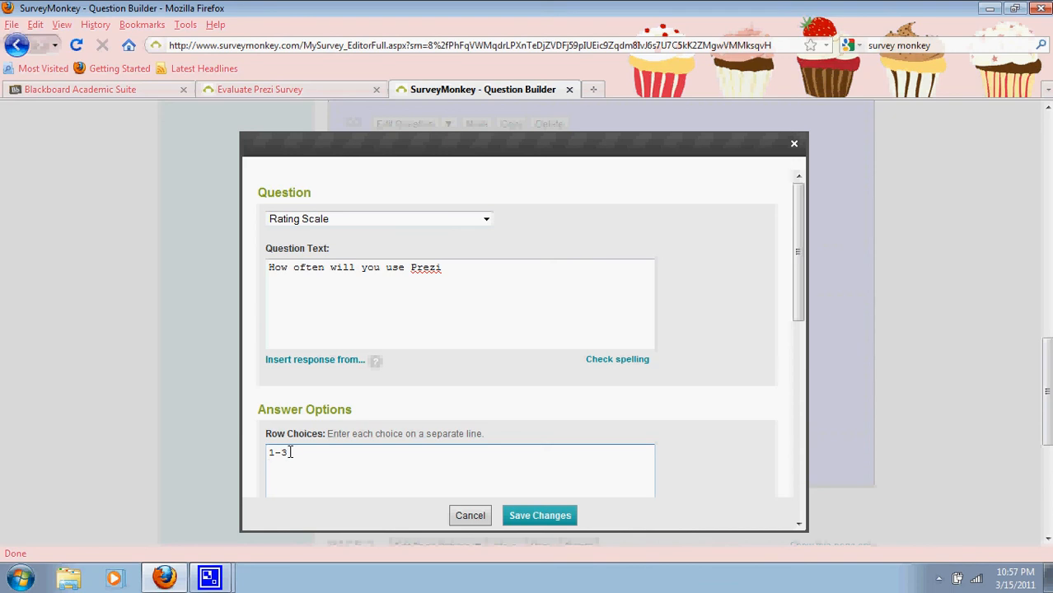
pyautogui.write('4-96')
pyautogui.write('7-9')
pyautogui.write('10 or more')
# - Set the number of ratings to 3 and label the first rating column "Classroom Lecture"
pyautogui.moveTo(798, 304); pyautogui.dragTo(755, 384)
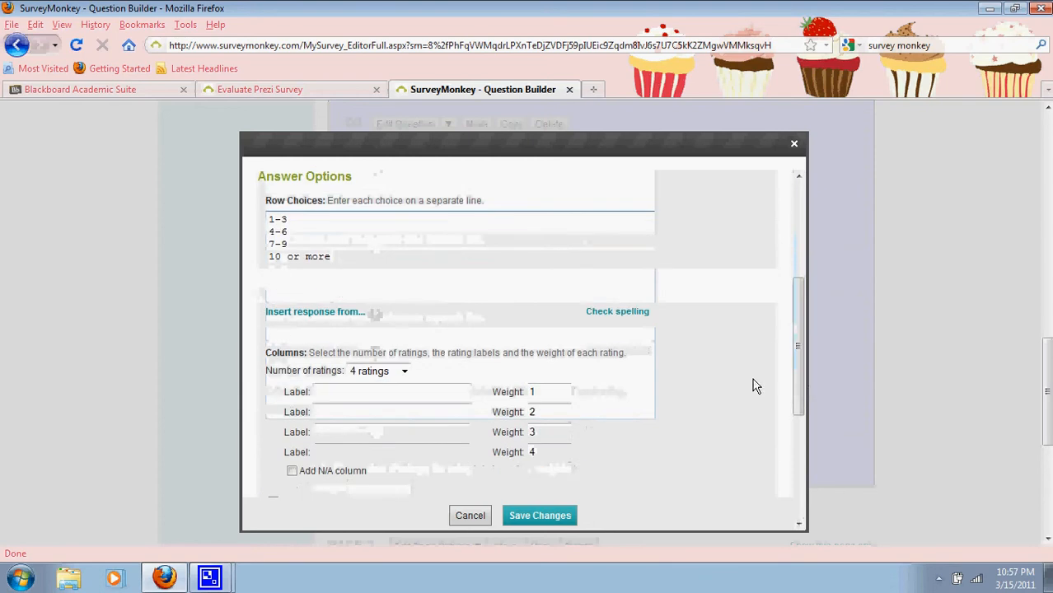
pyautogui.click(404, 372)
pyautogui.click(376, 399)
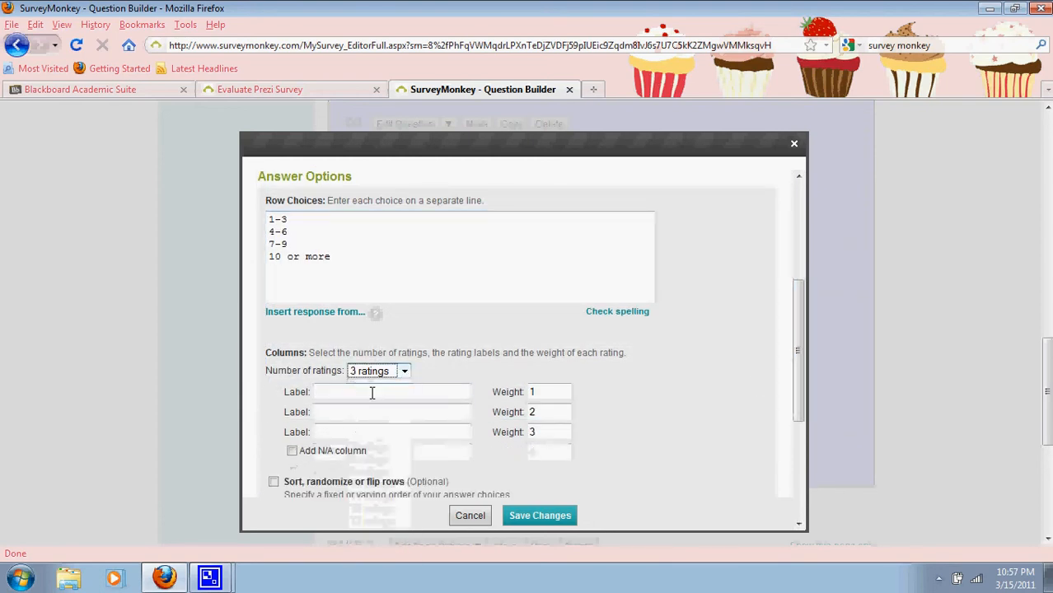
pyautogui.click(372, 393)
pyautogui.write('Class')
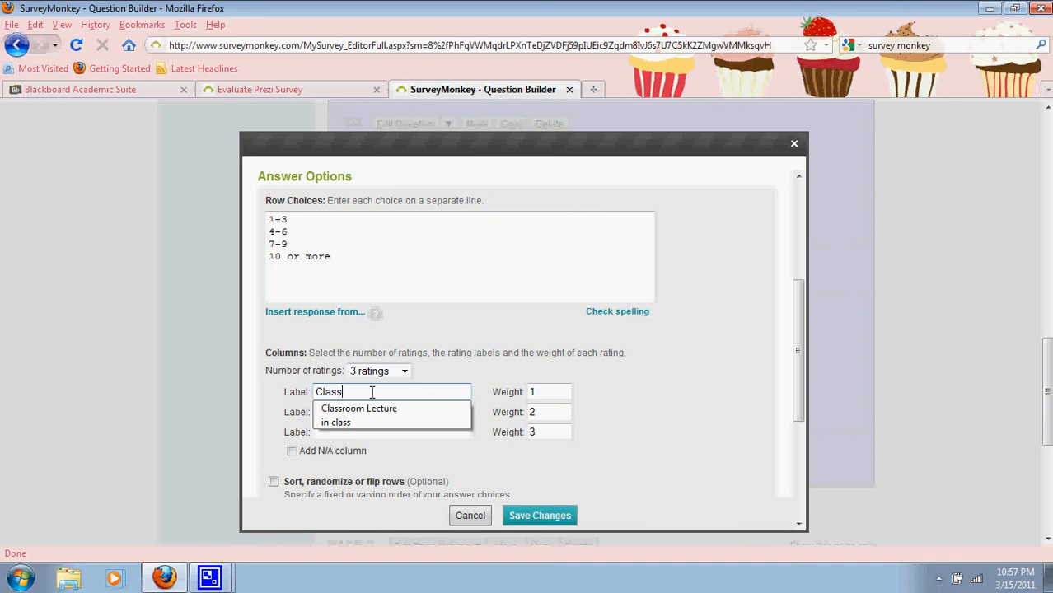
pyautogui.click(369, 422)
pyautogui.press('BackSpace')
pyautogui.press('BackSpace')
pyautogui.press('BackSpace')
pyautogui.press('BackSpace')
pyautogui.press('BackSpace')
pyautogui.press('BackSpace')
pyautogui.press('BackSpace')
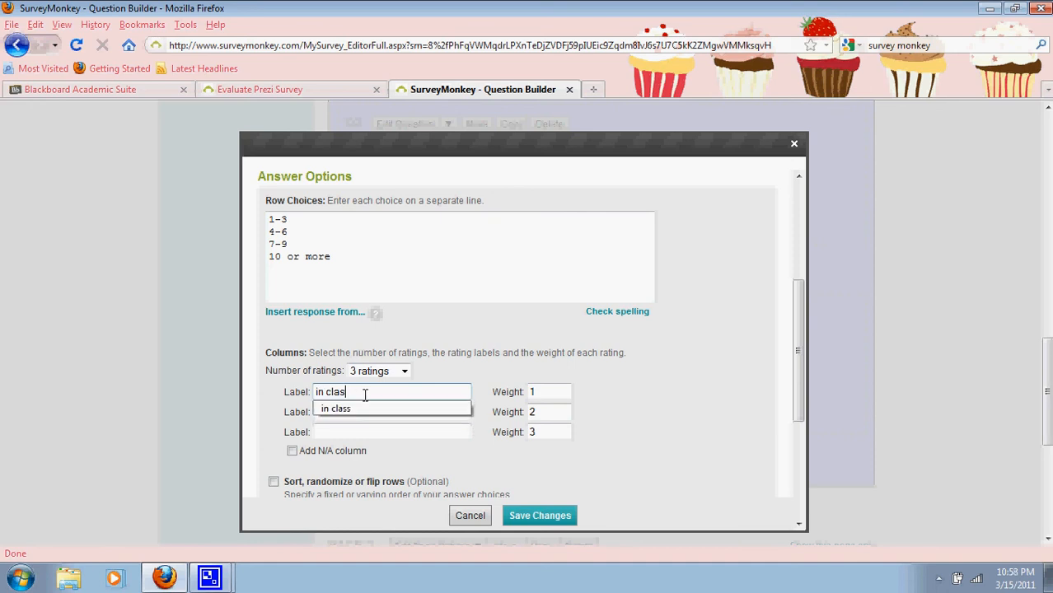
pyautogui.press('BackSpace')
pyautogui.write('C')
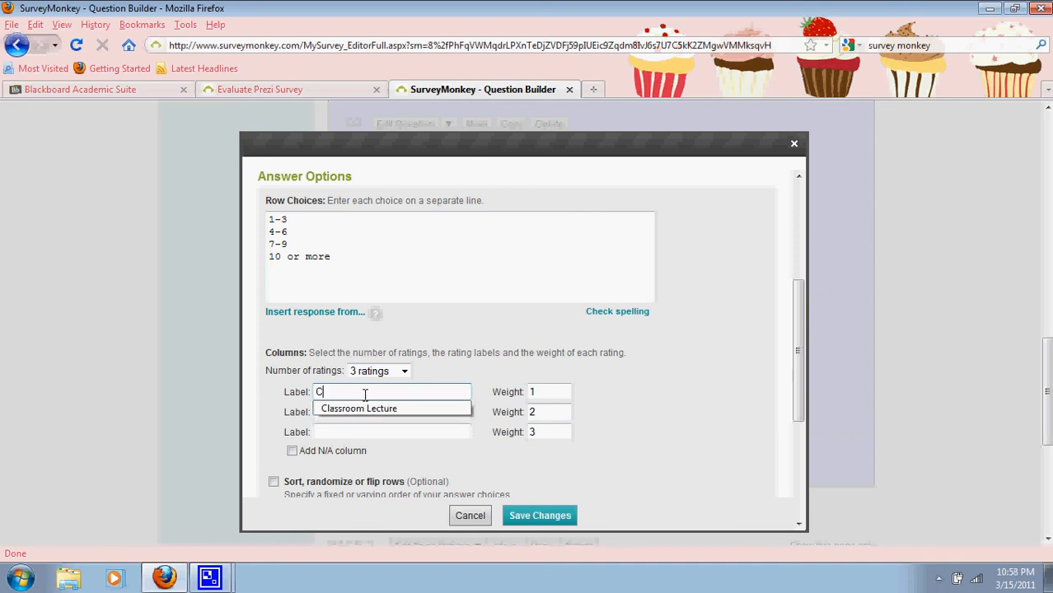
pyautogui.click(362, 408)
# - Label the second and third rating columns "Presentation" and "Patient Education", and save the question
pyautogui.click(365, 409)
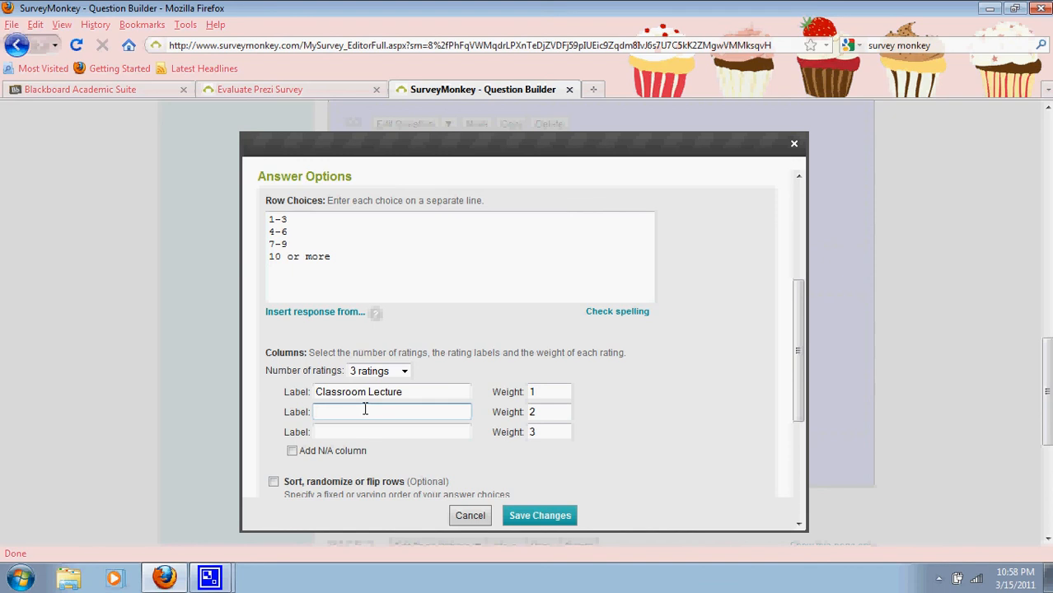
pyautogui.write('Pr')
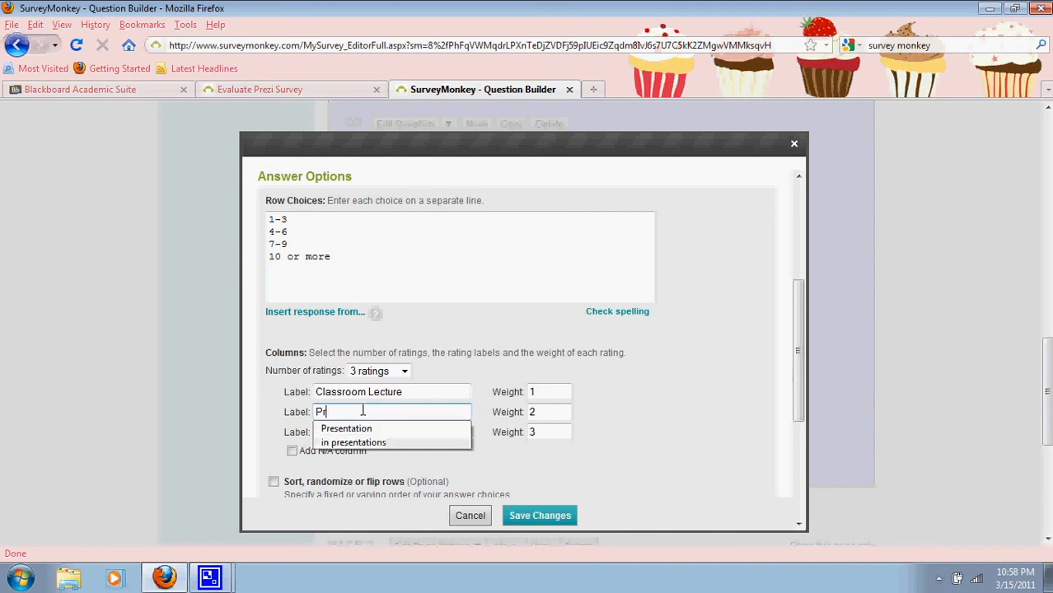
pyautogui.click(358, 426)
pyautogui.click(356, 432)
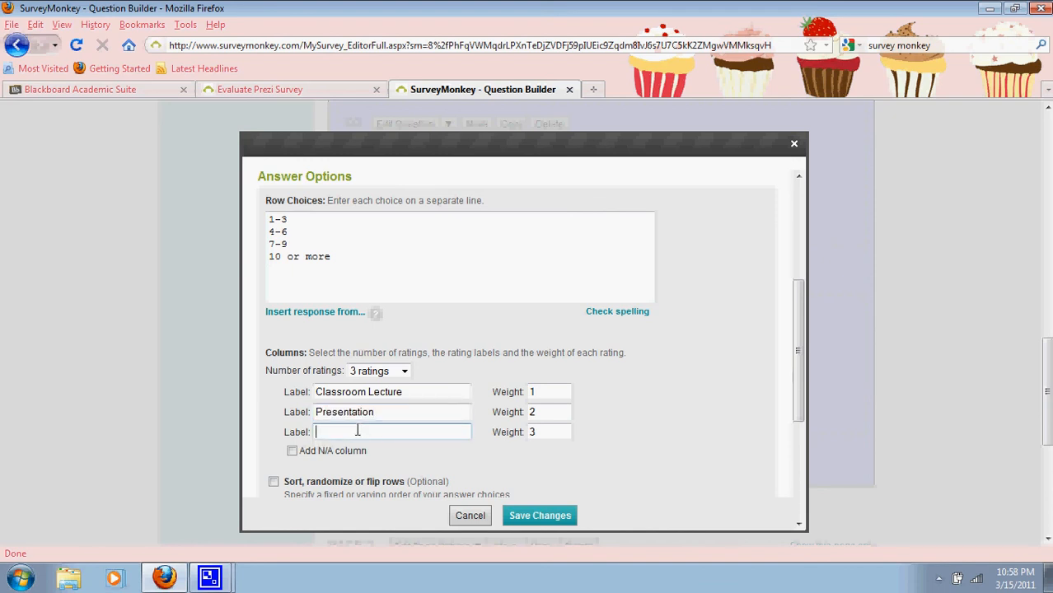
pyautogui.write('Patient Education')
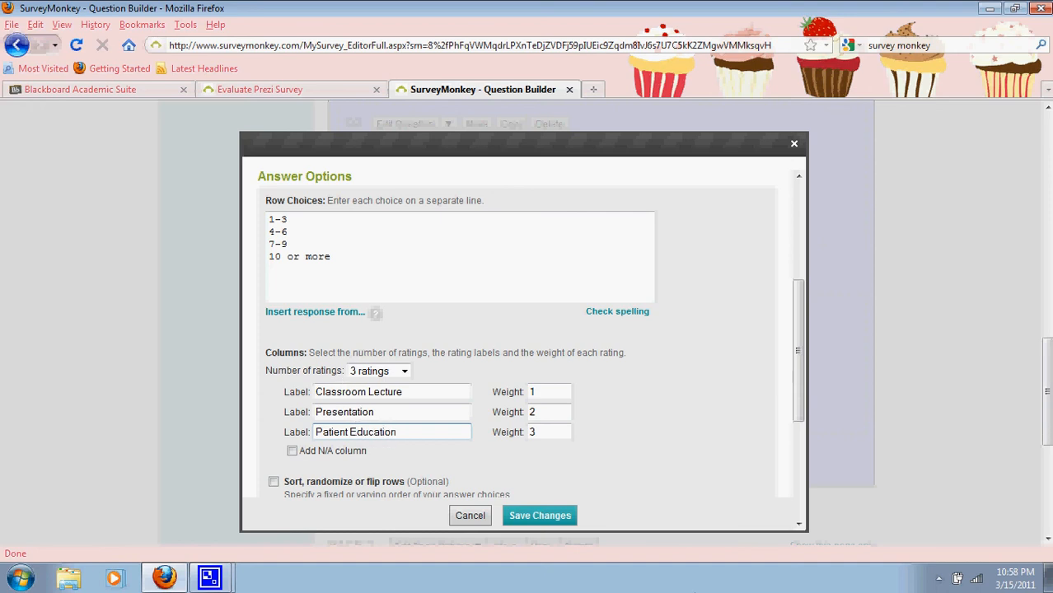
pyautogui.click(551, 518)
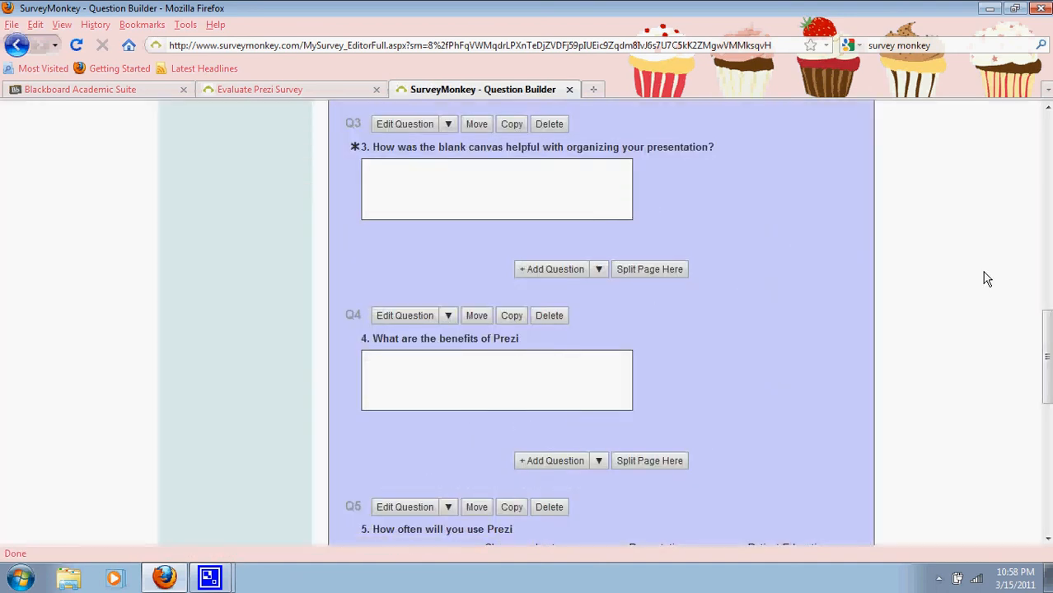
# - Start a question below the rating scale question and choose the Single Textbox type
pyautogui.moveTo(1046, 329)
pyautogui.mouseDown()
pyautogui.moveTo(1048, 434)
pyautogui.moveTo(1049, 386)
pyautogui.mouseUp()
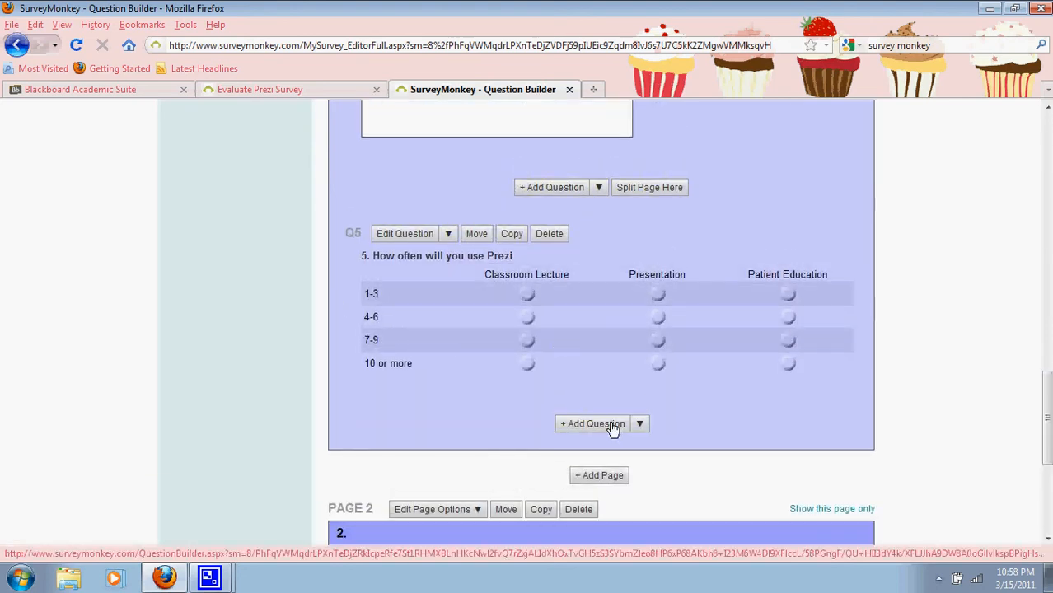
pyautogui.moveTo(1048, 432); pyautogui.dragTo(1048, 374)
pyautogui.scroll(-5, 618, 416)
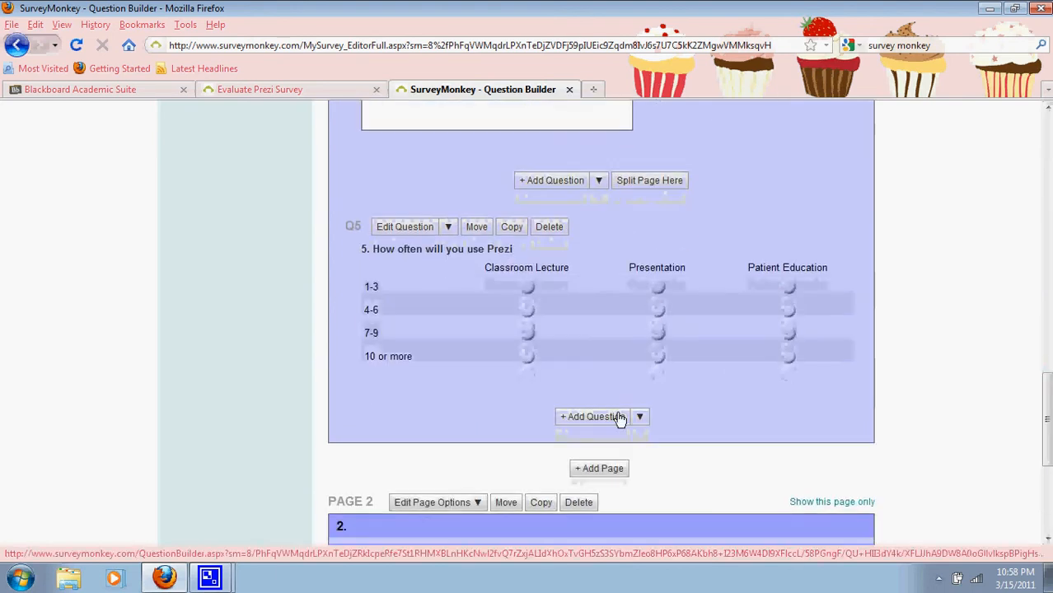
pyautogui.click(612, 419)
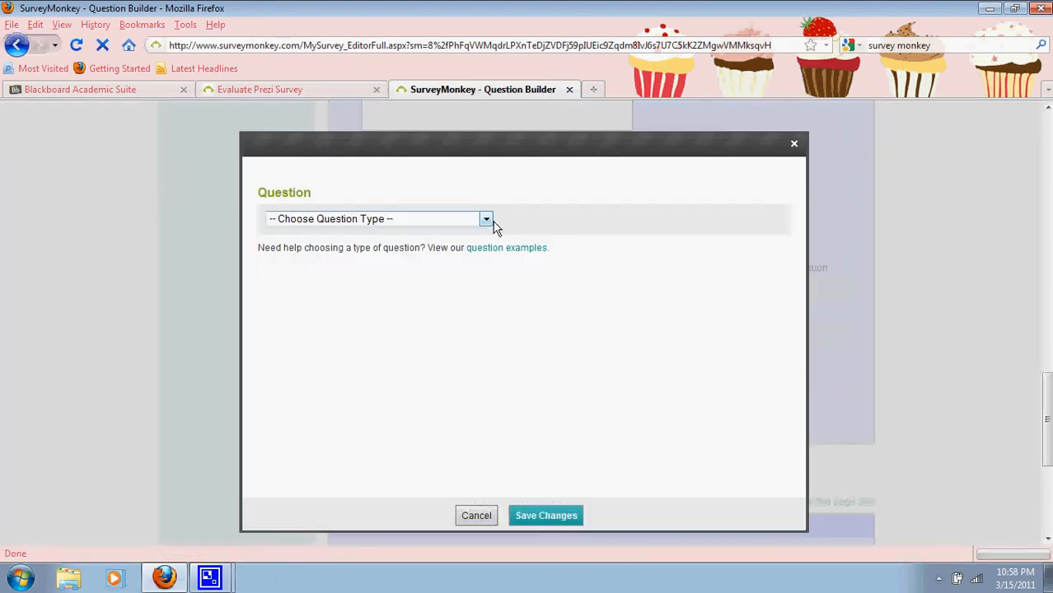
pyautogui.click(487, 223)
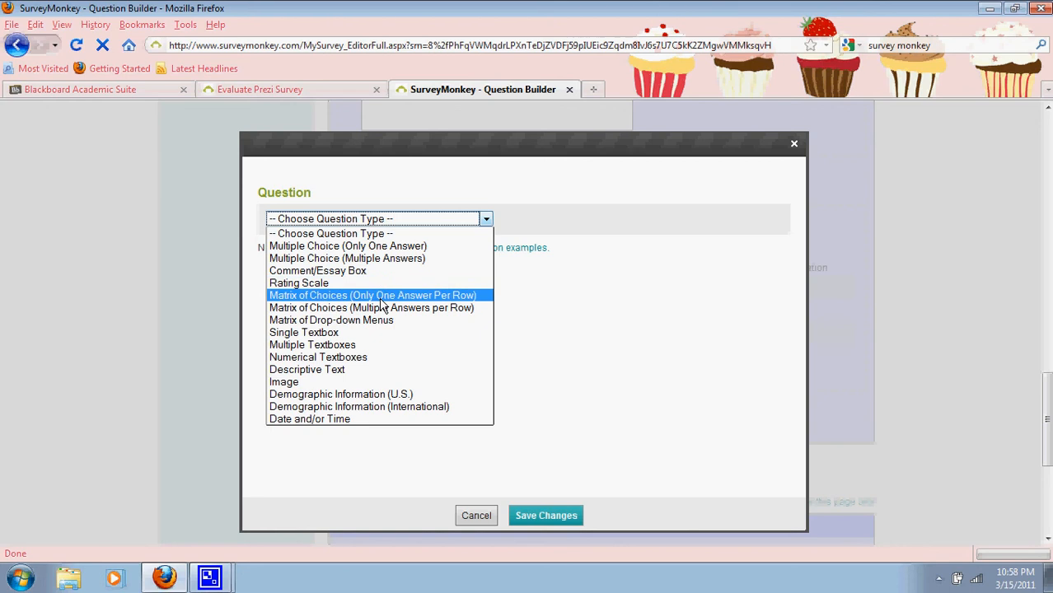
pyautogui.click(320, 333)
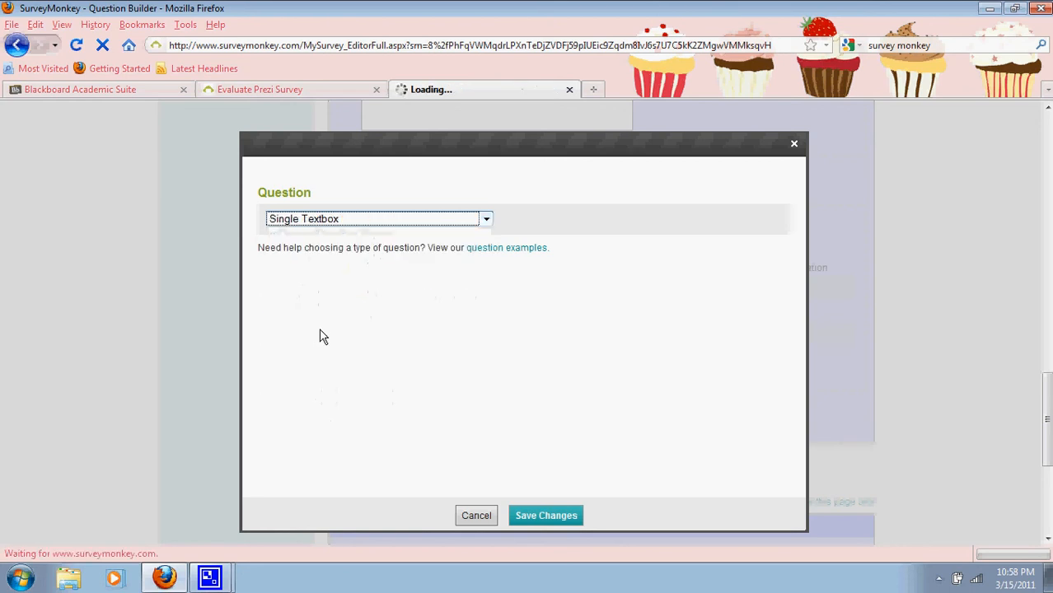
# - Enter the question text "Will you use Prezi" and save the textbox question
pyautogui.click(424, 309)
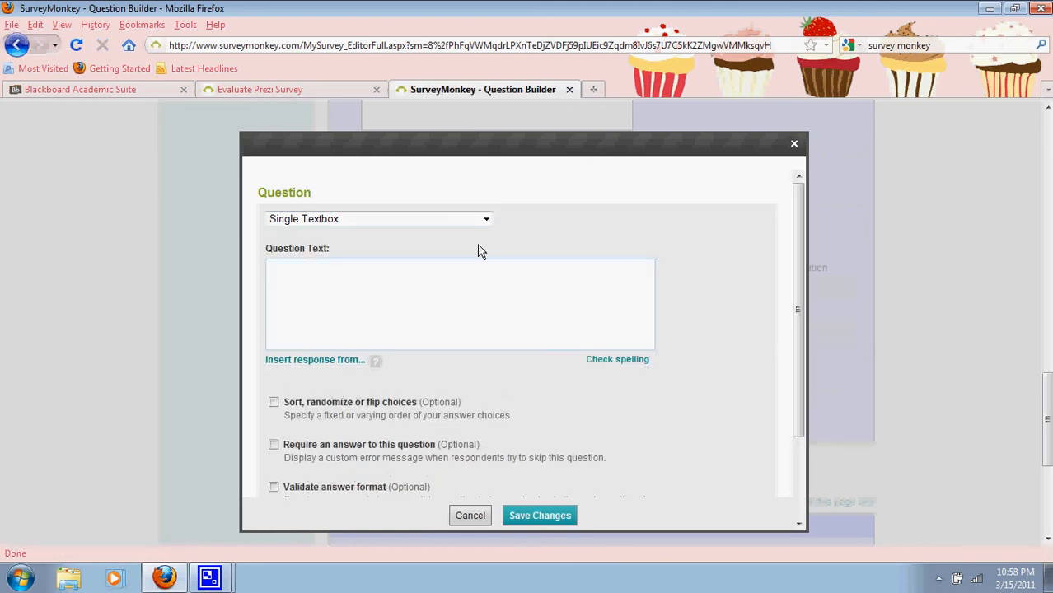
pyautogui.write('Will you ise ')
pyautogui.write('use')
pyautogui.write(' PRe')
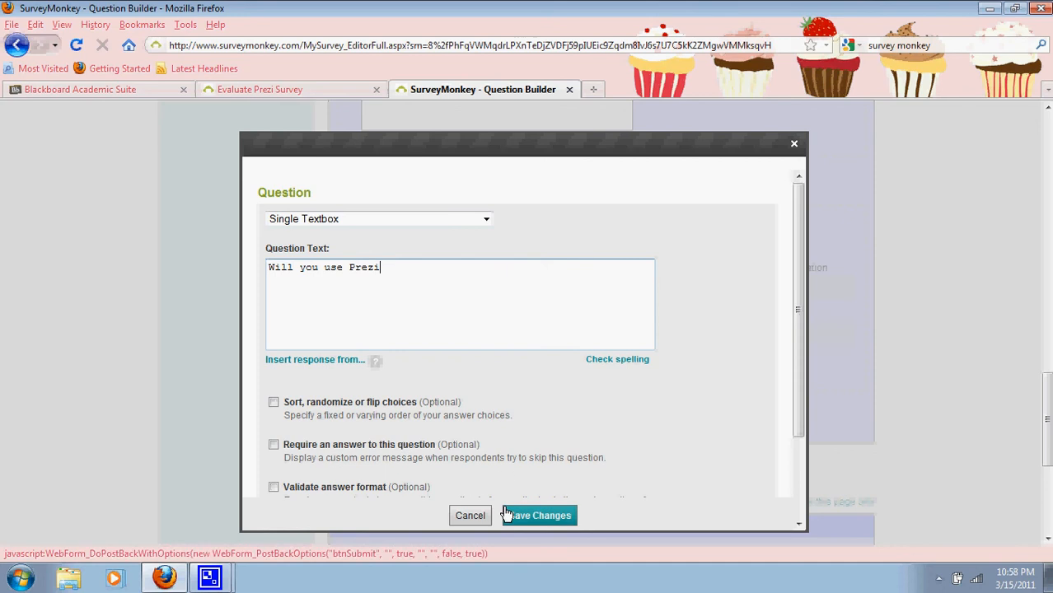
pyautogui.scroll(-2, 803, 447)
pyautogui.scroll(-2, 803, 447)
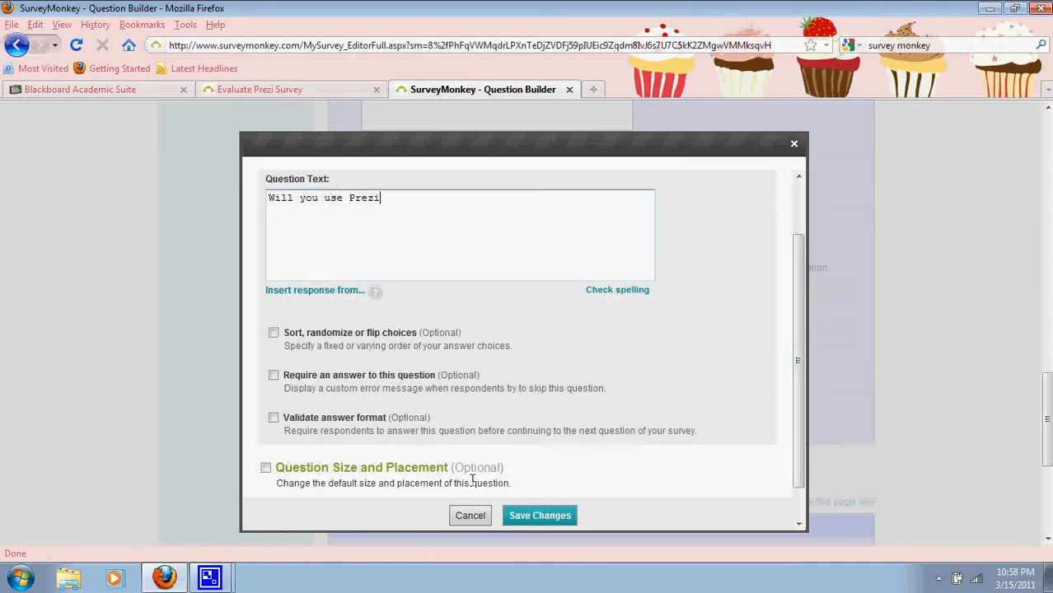
pyautogui.click(527, 517)
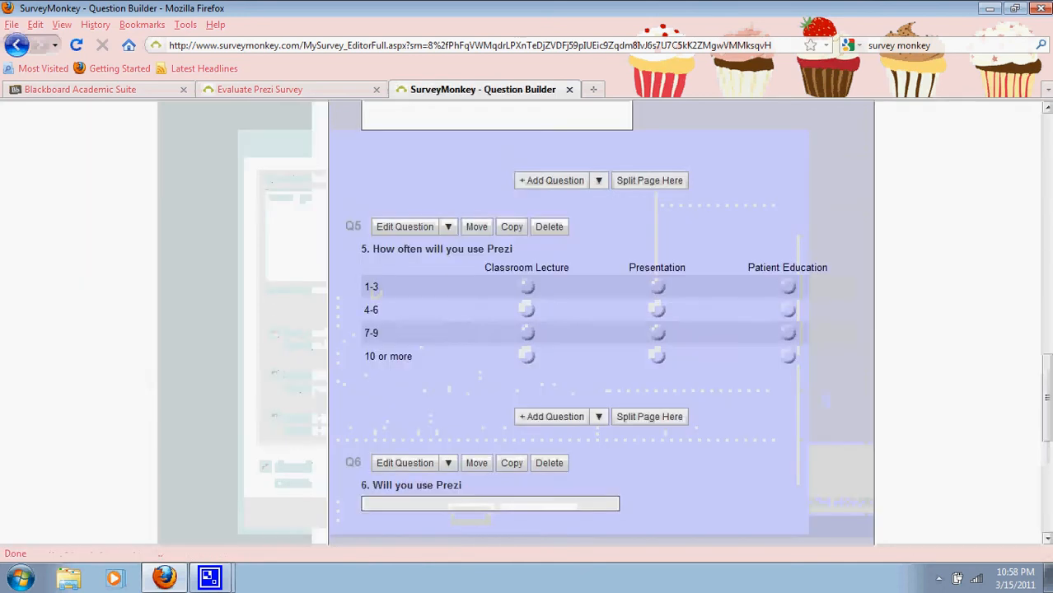
# - Edit the last question's text to read "Will you use Prezi?" and save it
pyautogui.scroll(-4, 1048, 427)
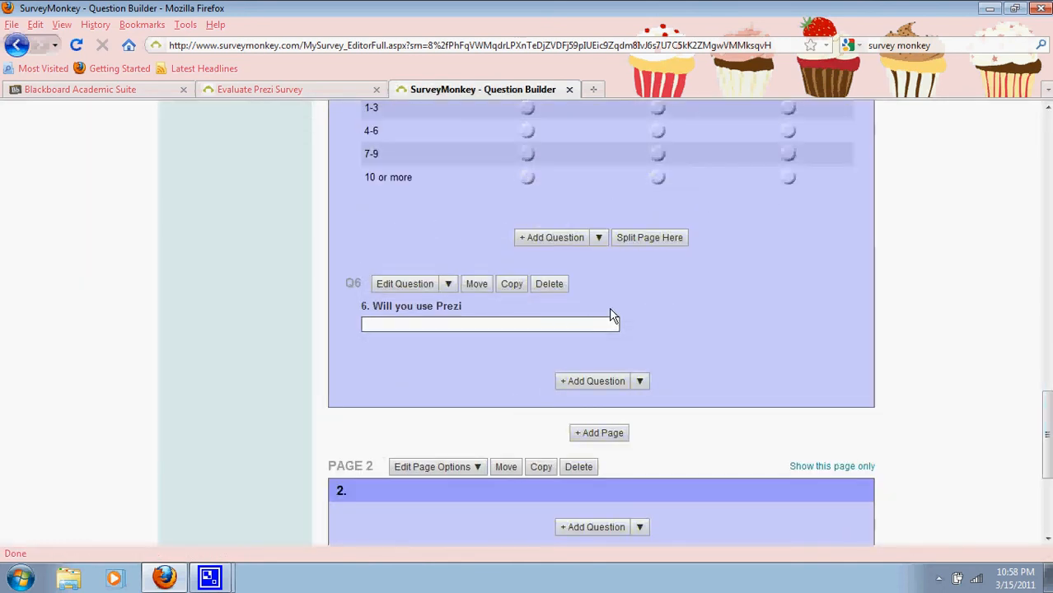
pyautogui.click(422, 285)
pyautogui.click(385, 264)
pyautogui.write('n')
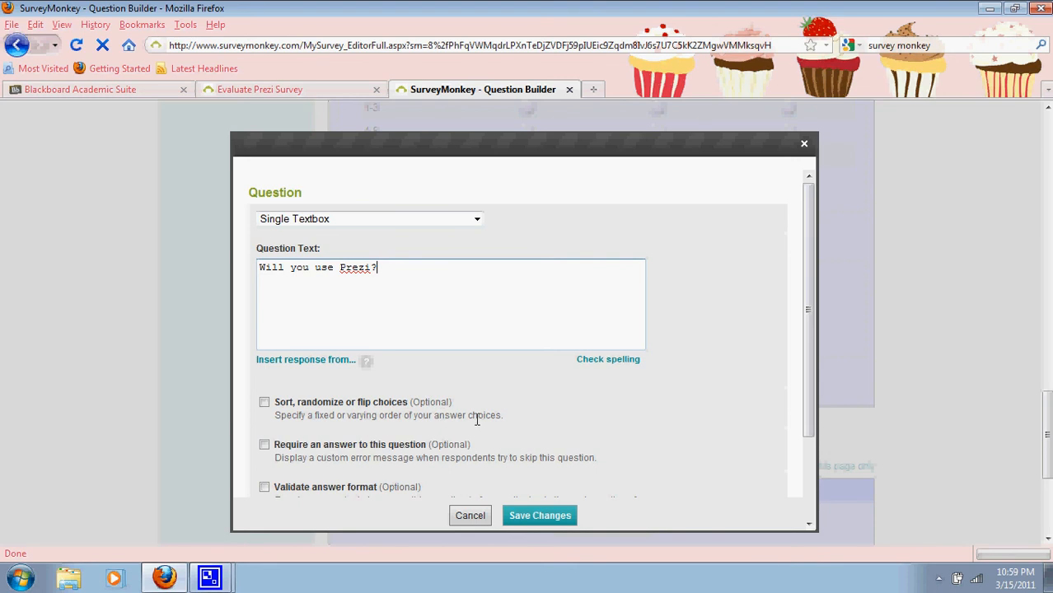
pyautogui.click(554, 515)
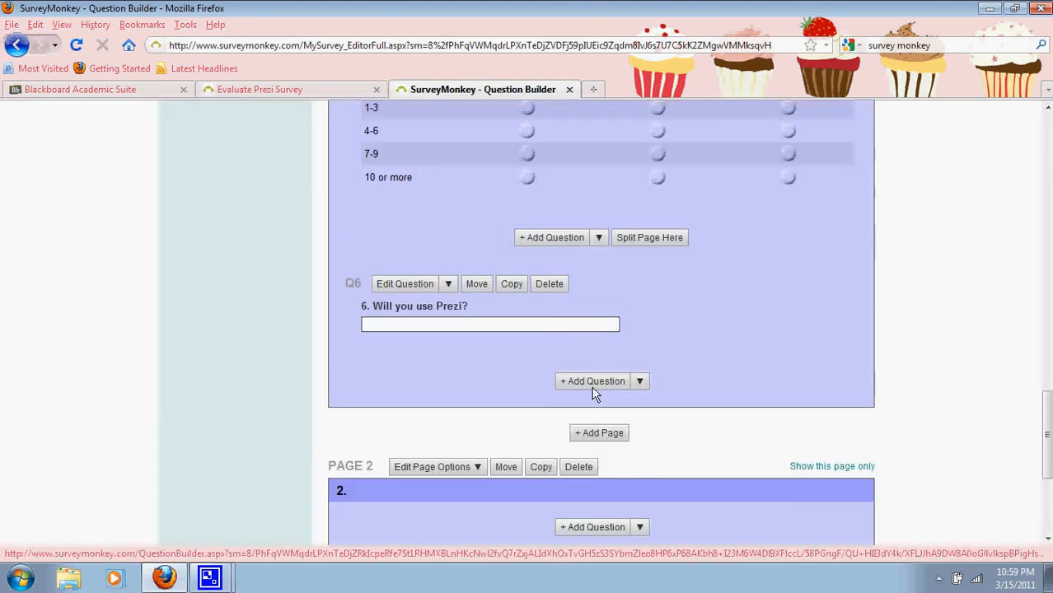
# - Review the finished questions in the editor, then preview the survey through to its second page and close the preview
pyautogui.scroll(-5, 1044, 394)
pyautogui.scroll(15, 1023, 259)
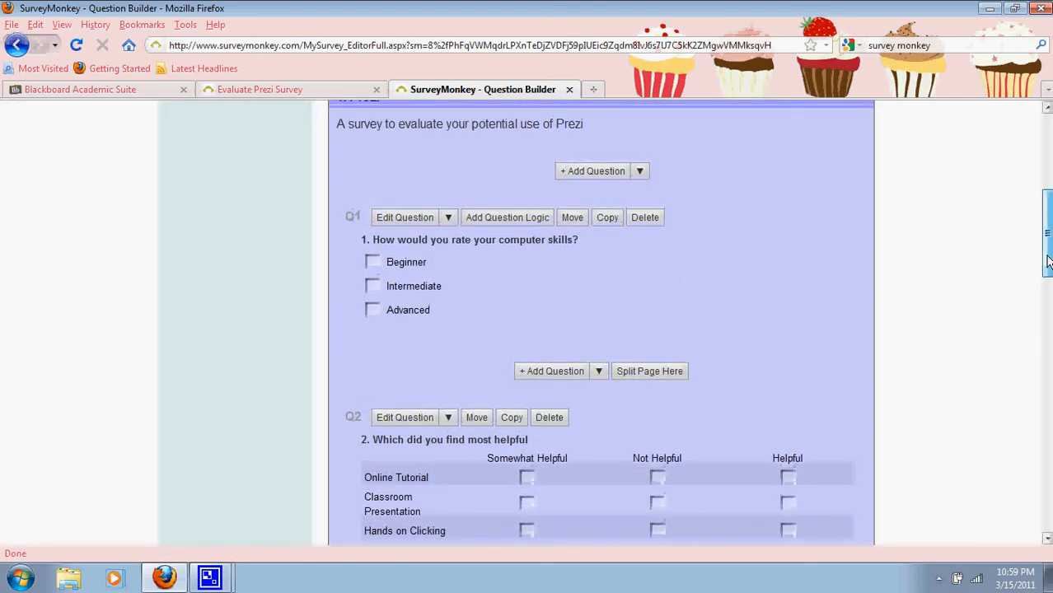
pyautogui.scroll(4, 1047, 232)
pyautogui.scroll(-8, 1047, 232)
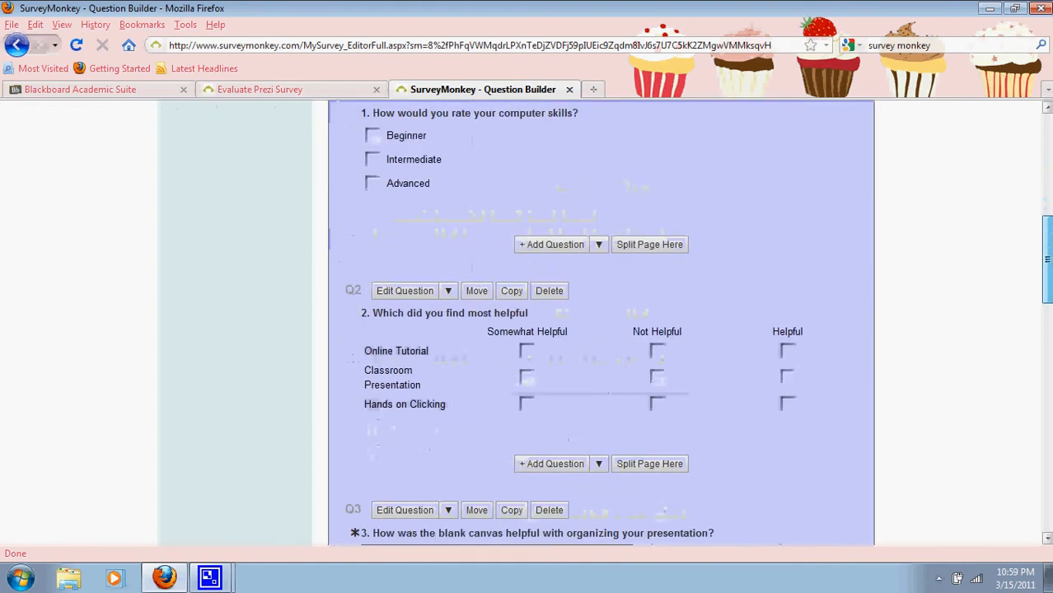
pyautogui.scroll(-10, 1047, 494)
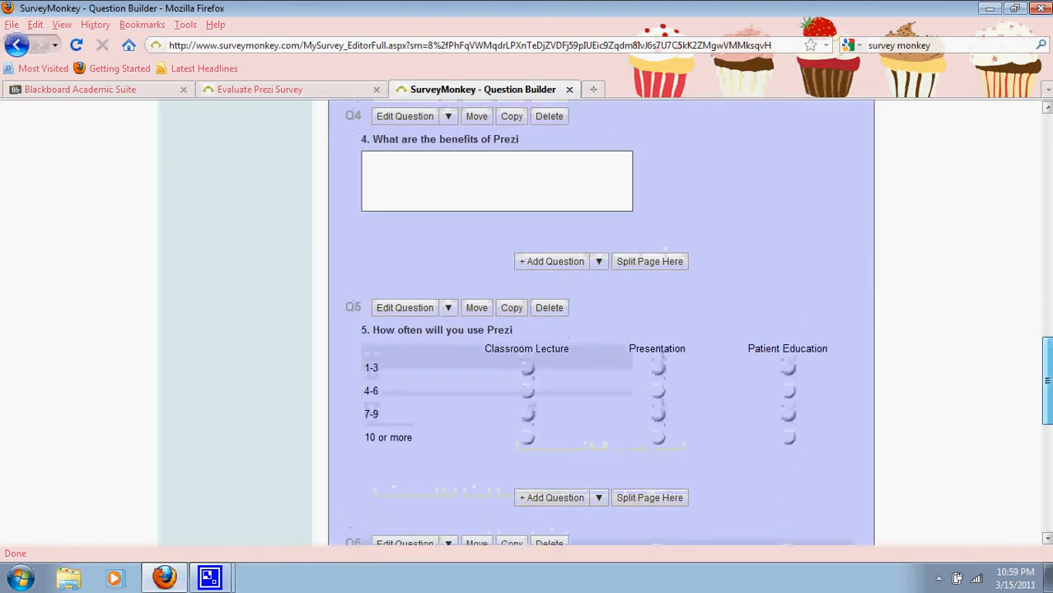
pyautogui.moveTo(1049, 523); pyautogui.dragTo(1034, 193)
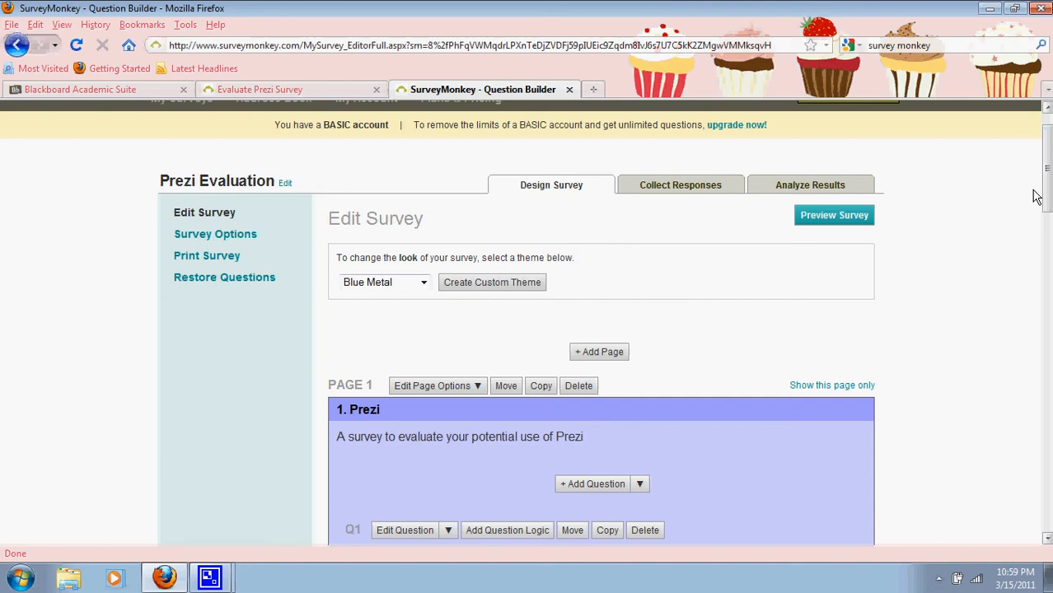
pyautogui.click(814, 221)
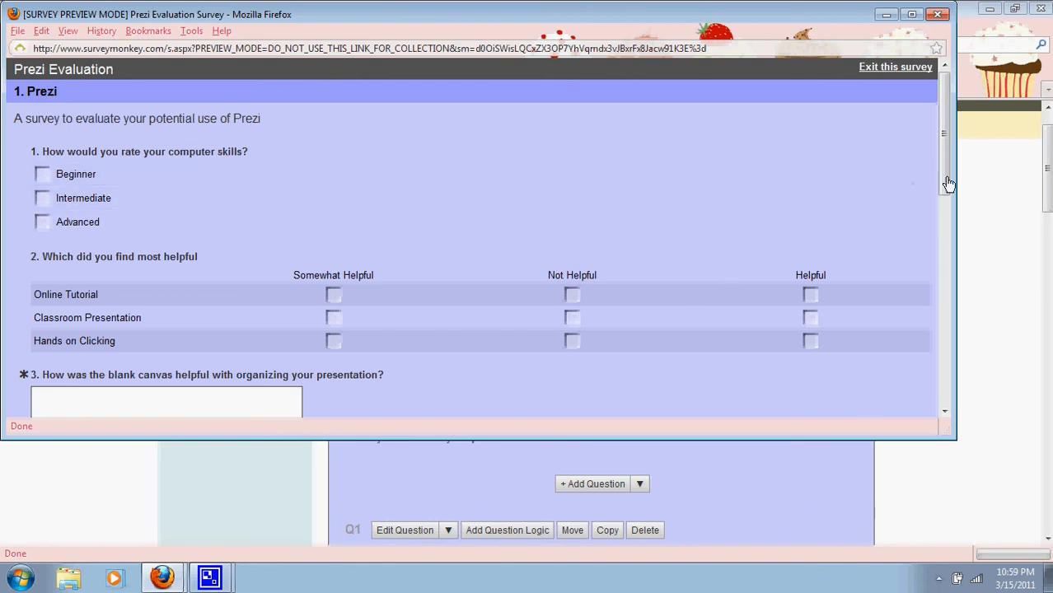
pyautogui.moveTo(948, 183); pyautogui.dragTo(924, 364)
pyautogui.click(473, 238)
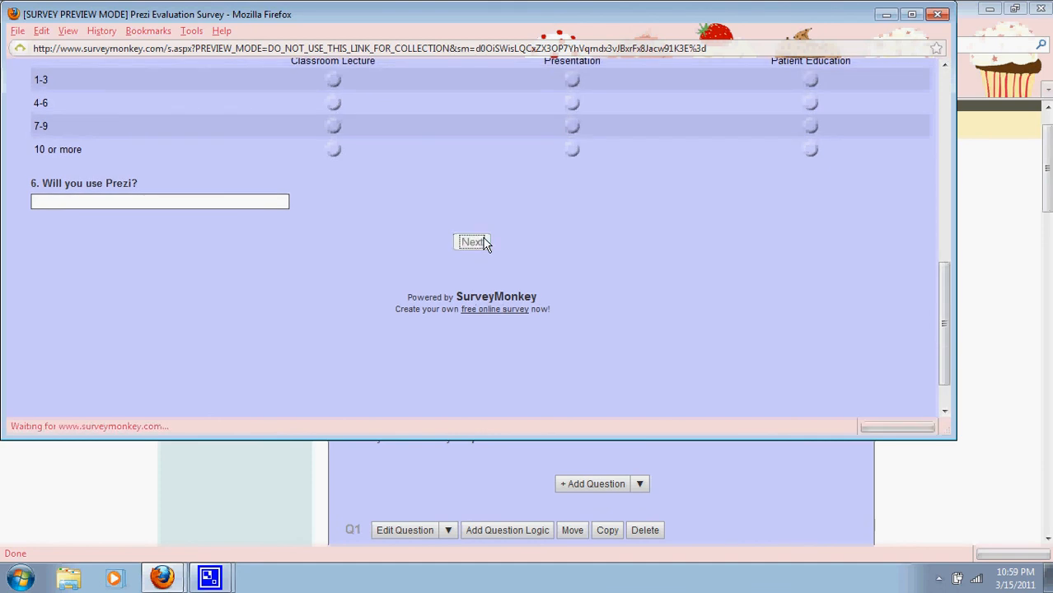
pyautogui.click(937, 14)
# - Turn on the progress bar at top of page with Show Percent Complete in the survey design options
pyautogui.click(679, 189)
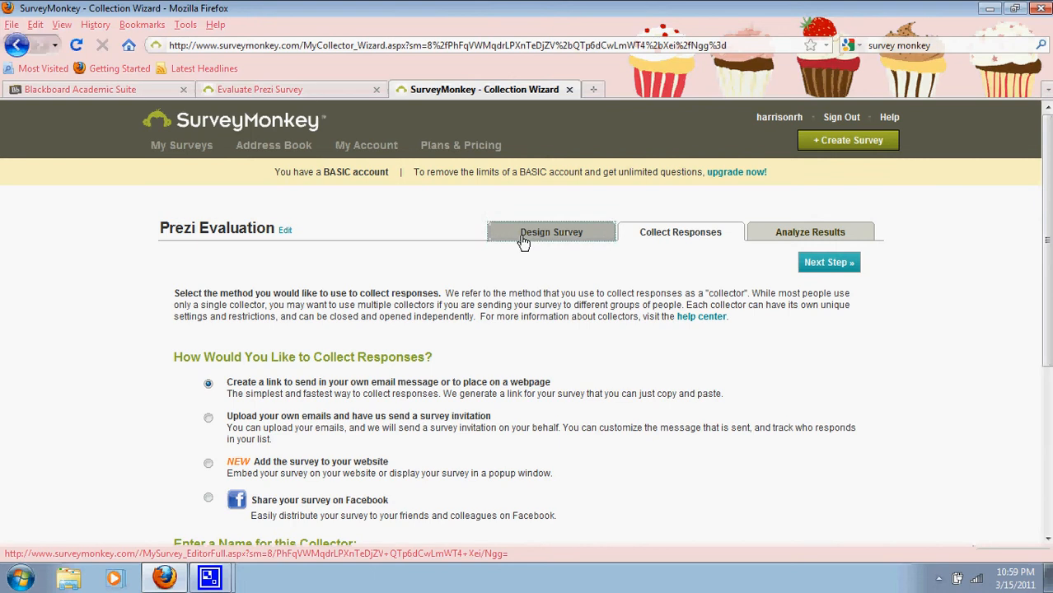
pyautogui.click(522, 239)
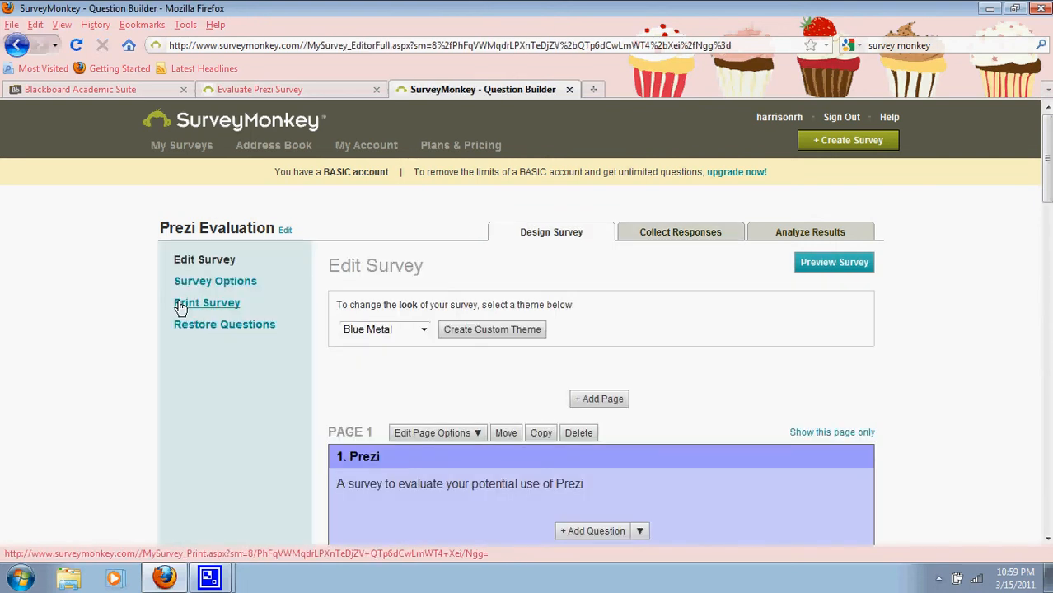
pyautogui.click(182, 287)
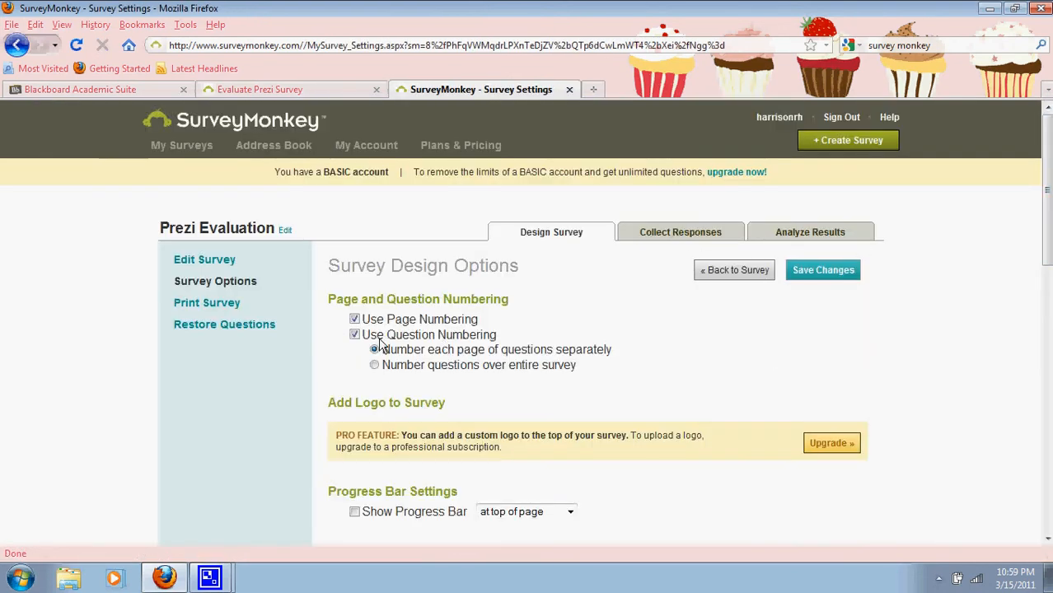
pyautogui.click(1046, 287)
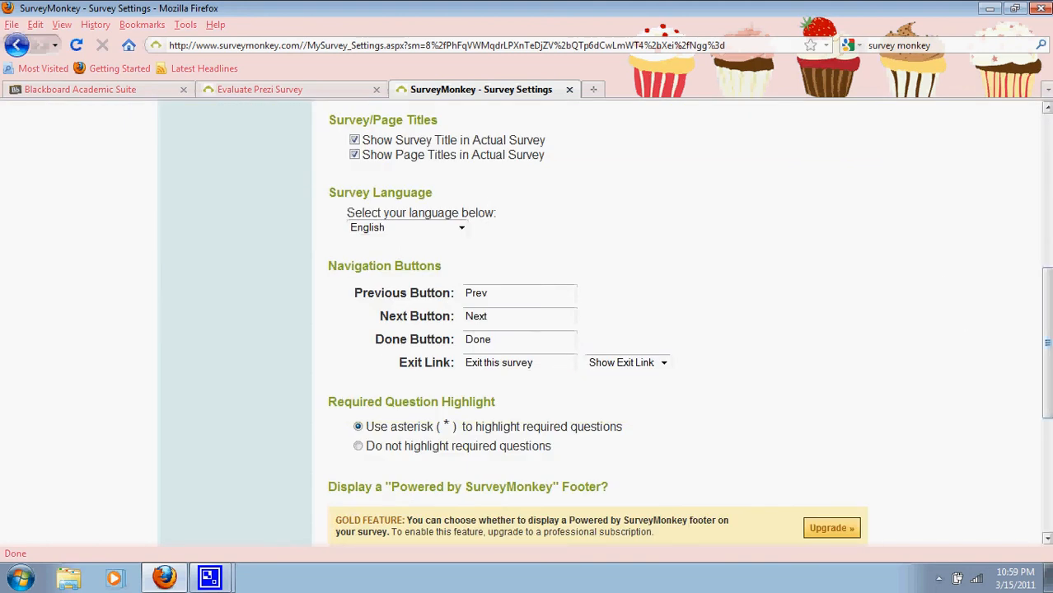
pyautogui.scroll(3, 1046, 107)
pyautogui.click(354, 240)
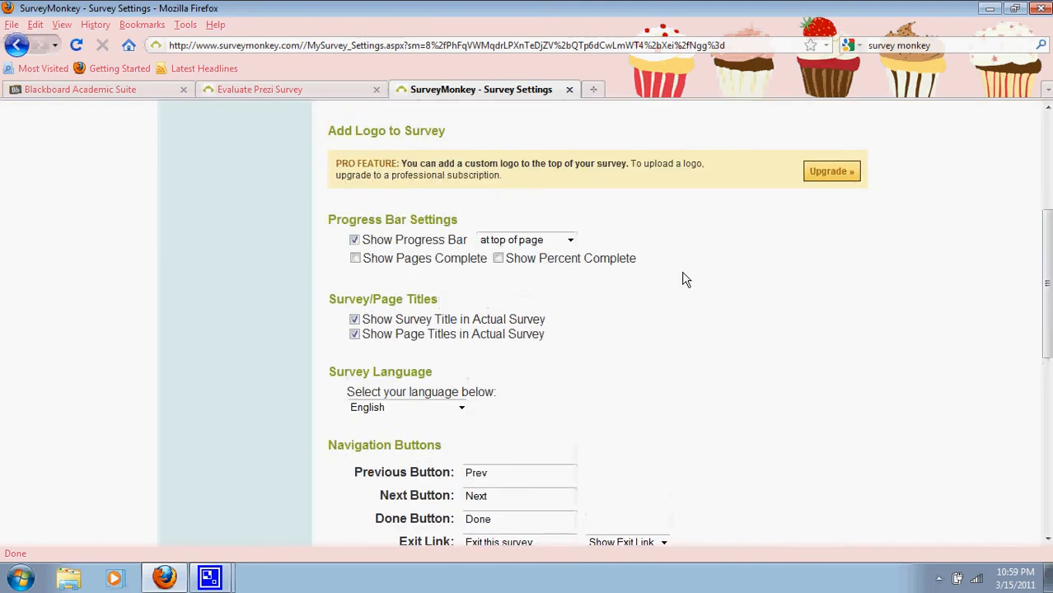
pyautogui.click(508, 259)
pyautogui.scroll(-6, 689, 323)
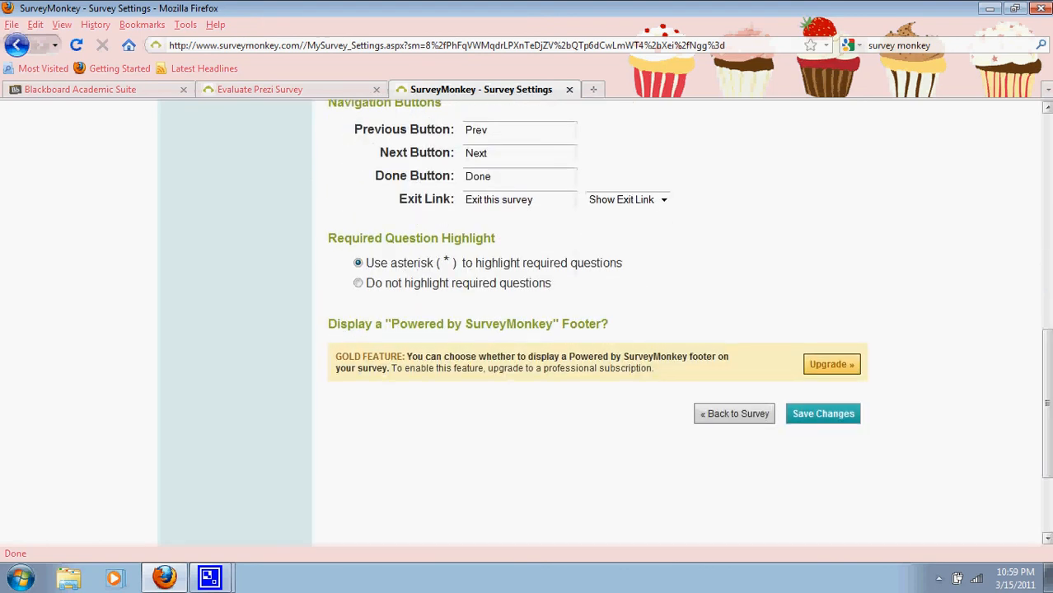
pyautogui.moveTo(1048, 448); pyautogui.dragTo(1048, 269)
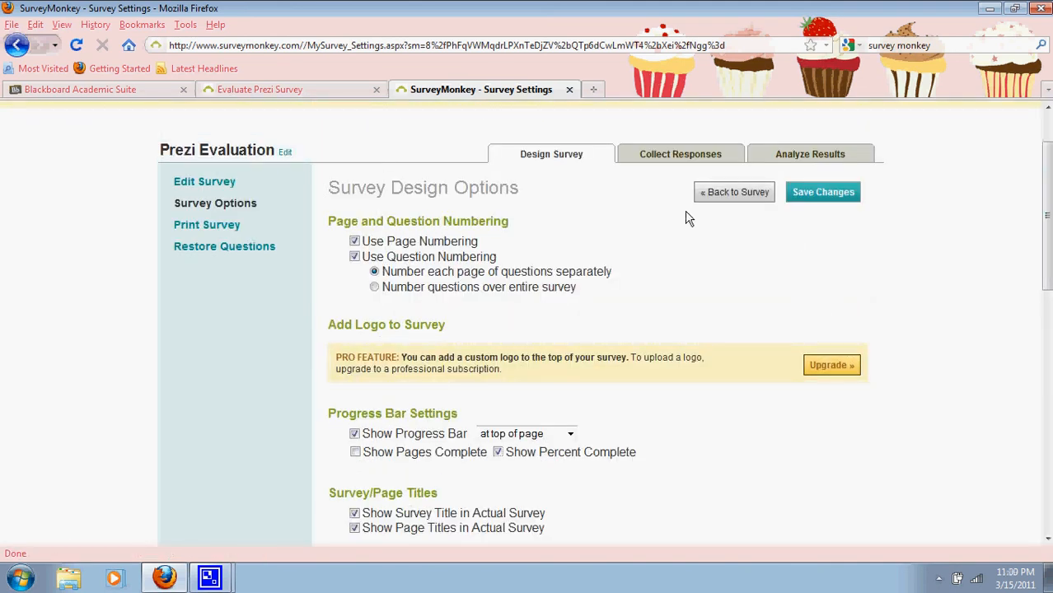
# - Create a collector that generates a link for an email message or webpage, keeping the name "New Link"
pyautogui.click(699, 162)
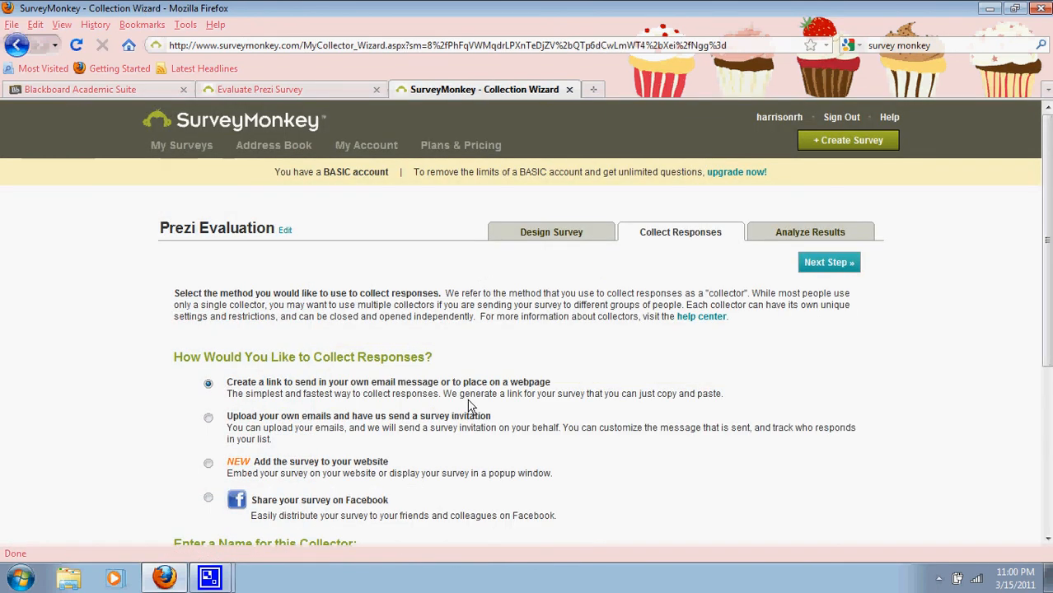
pyautogui.moveTo(1049, 258); pyautogui.dragTo(1050, 352)
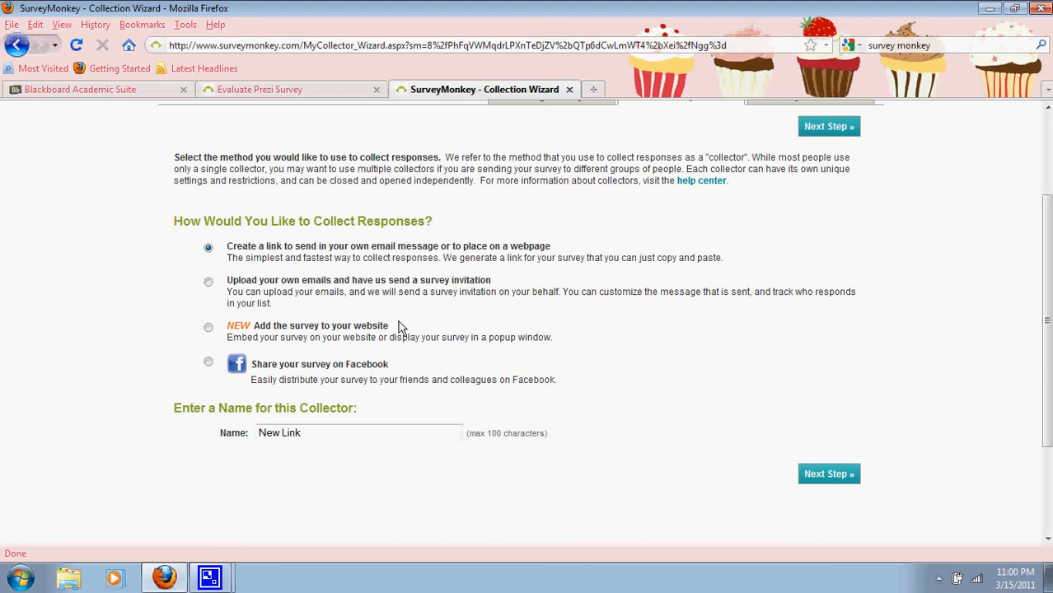
pyautogui.scroll(2, 742, 329)
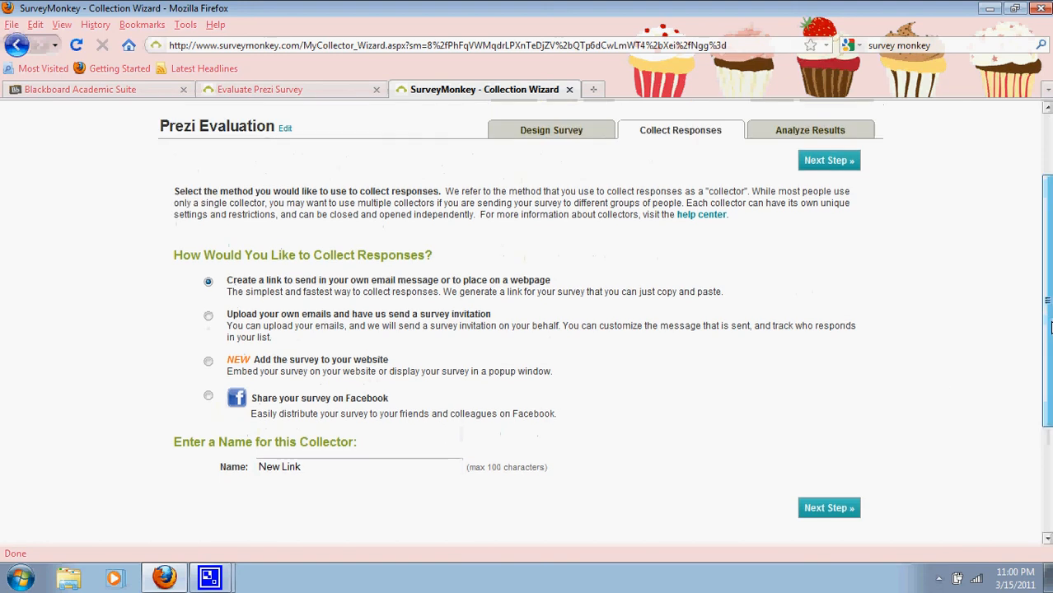
pyautogui.click(853, 204)
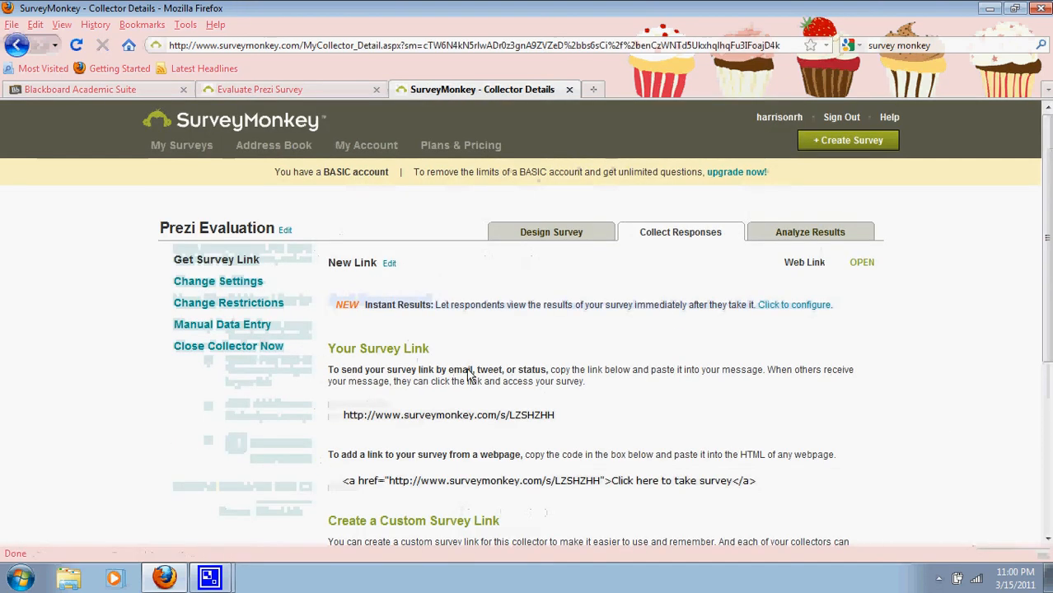
# - Copy the collector's survey link for sharing by email, tweet or status
pyautogui.moveTo(583, 415); pyautogui.dragTo(30, 438)
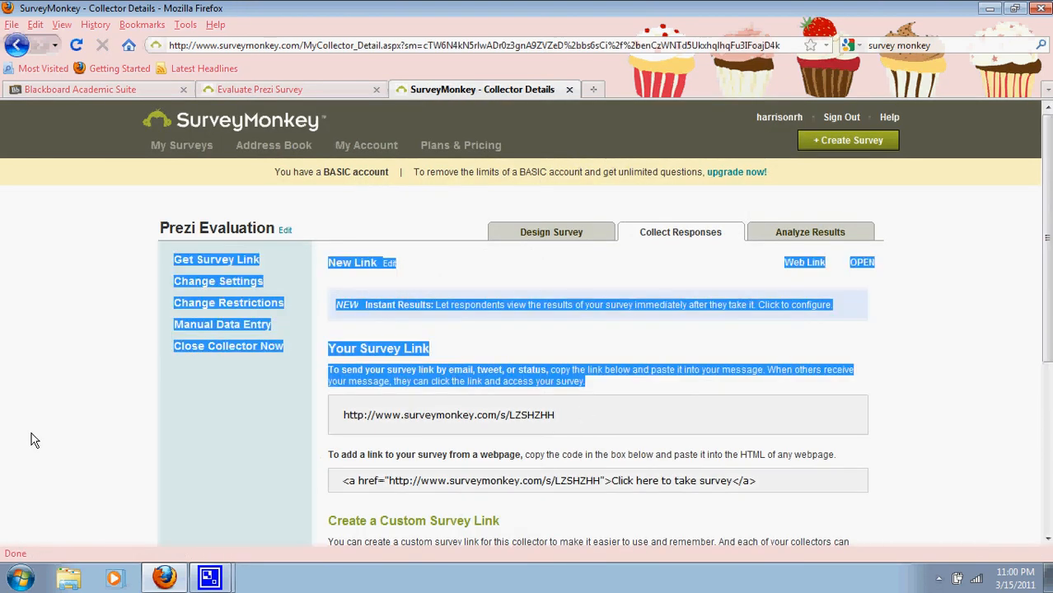
pyautogui.click(641, 452)
pyautogui.click(564, 415)
pyautogui.moveTo(565, 415); pyautogui.dragTo(340, 445)
pyautogui.hotkey('ctrl', 'c')
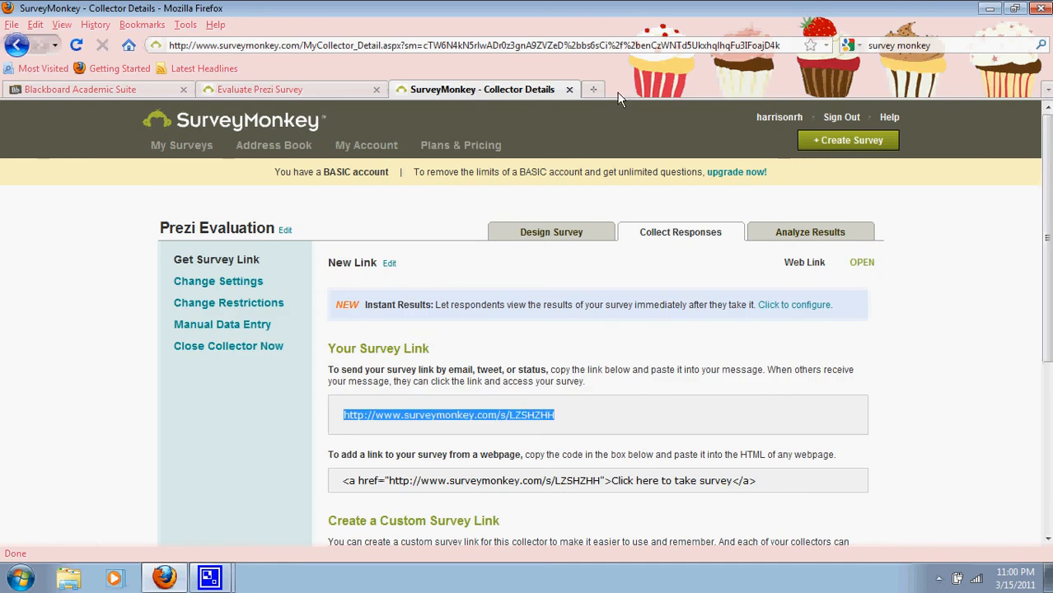
# - Open the copied survey link in a new browser tab
pyautogui.click(594, 89)
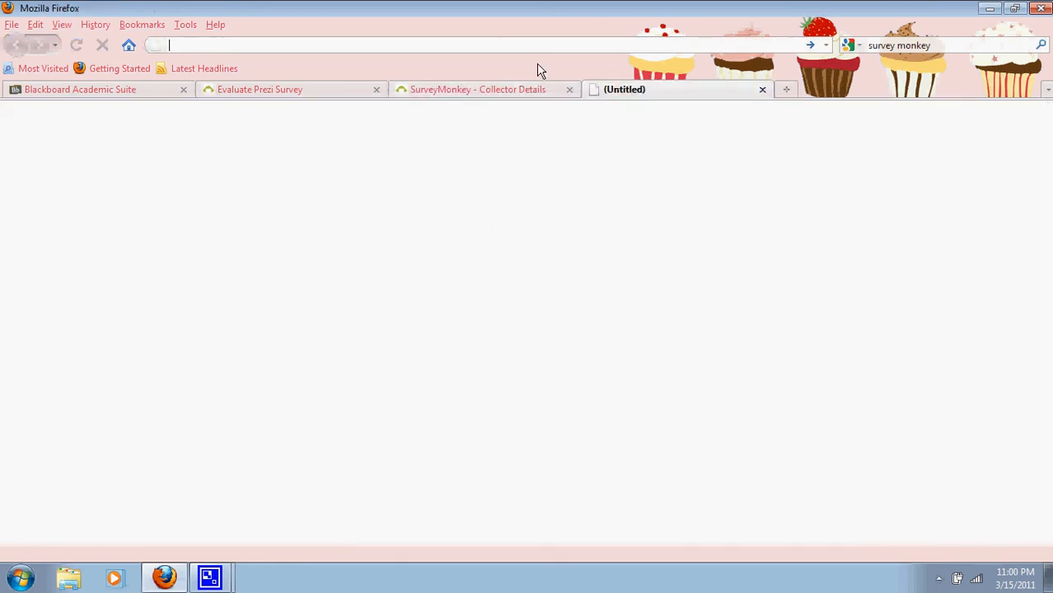
pyautogui.hotkey('ctrl', 'v')
pyautogui.press('Return')
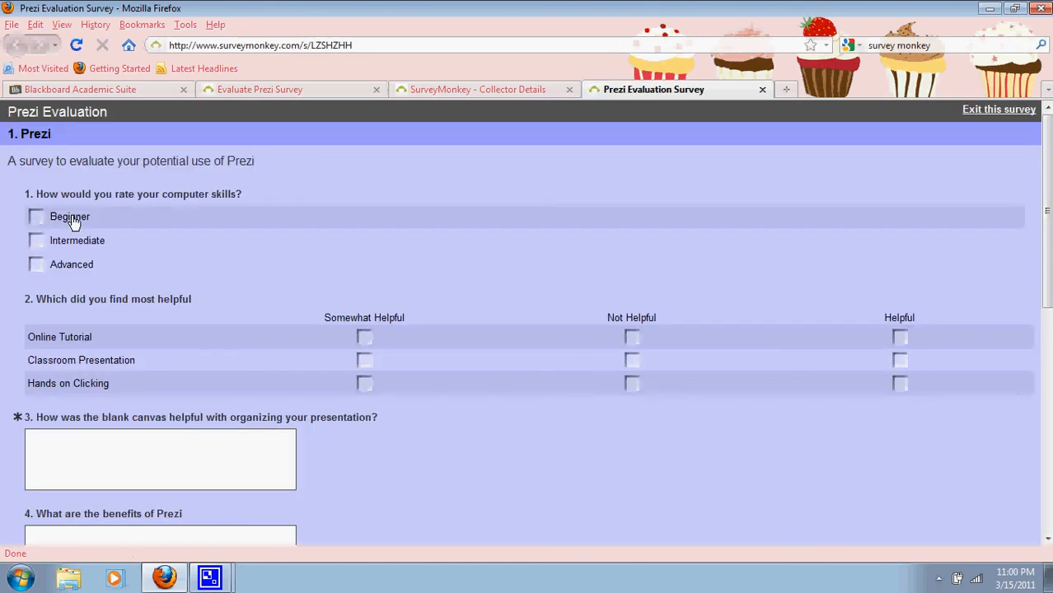
# - Answer question 1 with Intermediate and rate Online Tutorial Somewhat Helpful, Classroom Presentation Not Helpful, and Hands on Clicking Helpful
pyautogui.click(35, 240)
pyautogui.click(365, 337)
pyautogui.click(631, 360)
pyautogui.click(899, 383)
# - Answer question 3 with "I could see" and question 4 with "Creativity"
pyautogui.scroll(-1, 1045, 305)
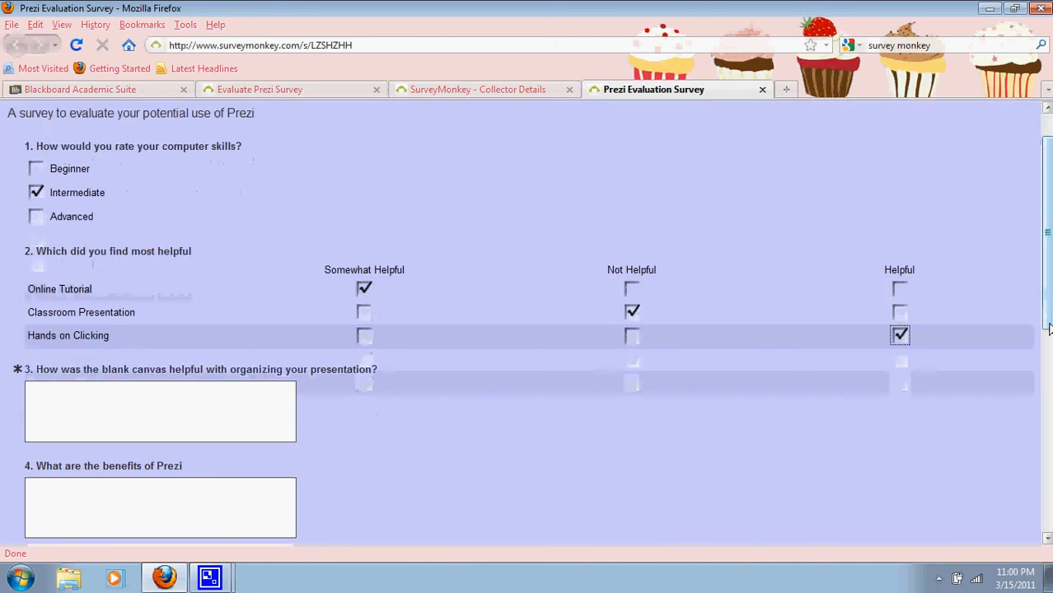
pyautogui.click(145, 417)
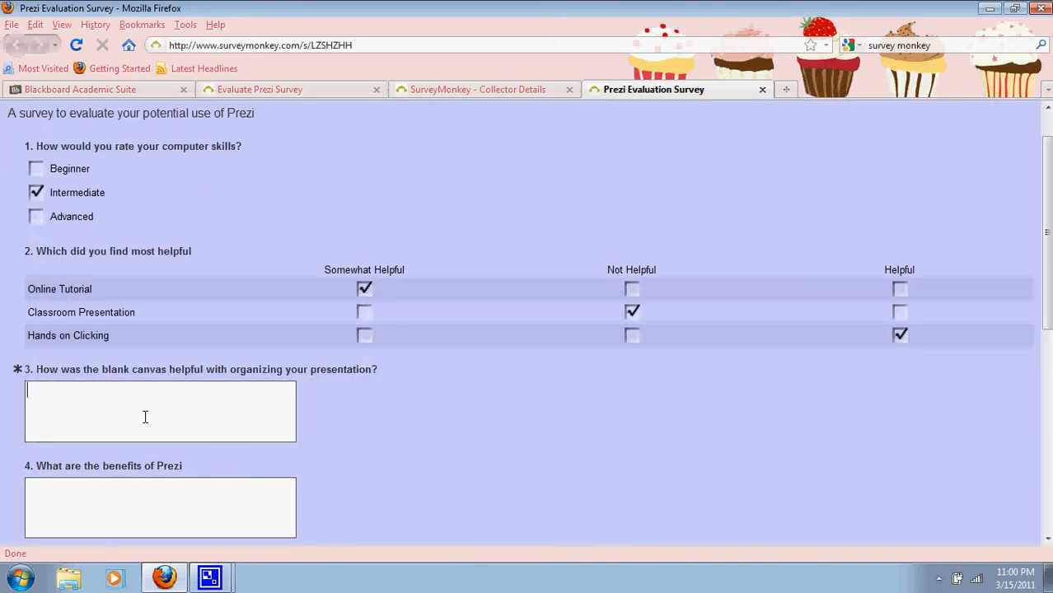
pyautogui.write('I cou')
pyautogui.write('Creat')
pyautogui.write('ivity')
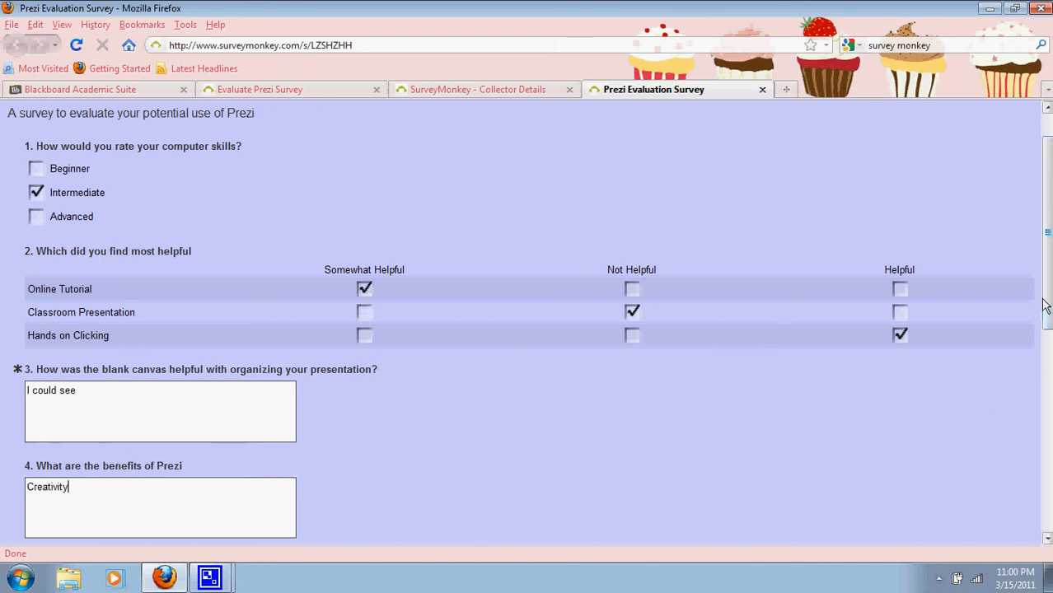
# - In question 5, choose Presentation for 1-3 and 7-9, Classroom Lecture for 4-6, and Patient Education for 10 or more
pyautogui.scroll(-5, 1044, 305)
pyautogui.click(366, 407)
pyautogui.click(632, 381)
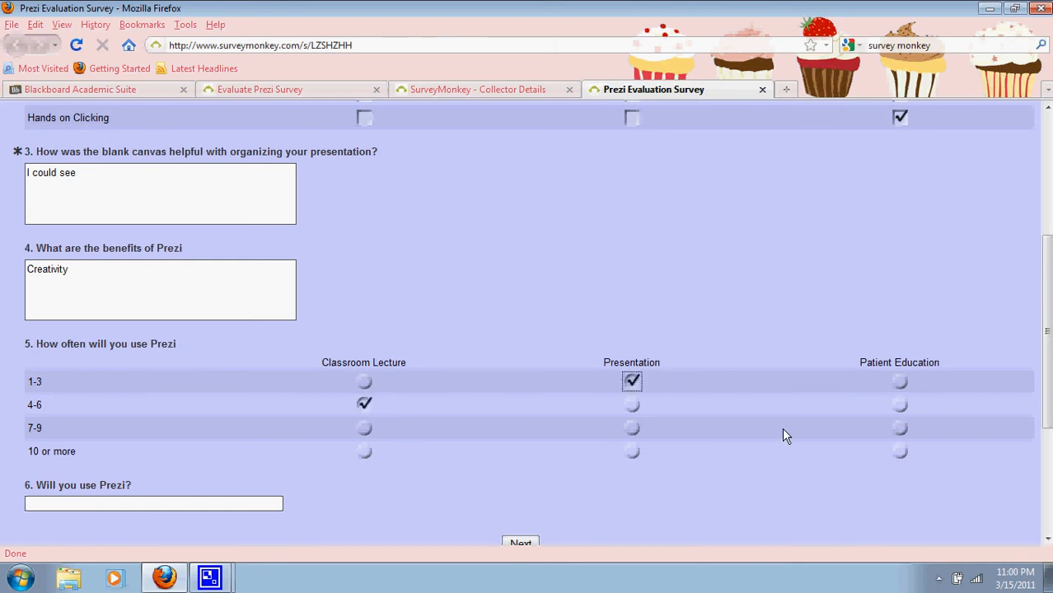
pyautogui.click(901, 452)
pyautogui.click(632, 430)
# - Leave question 6 blank, continue to the second page, submit the survey, and close its tab
pyautogui.scroll(-3, 726, 421)
pyautogui.click(260, 388)
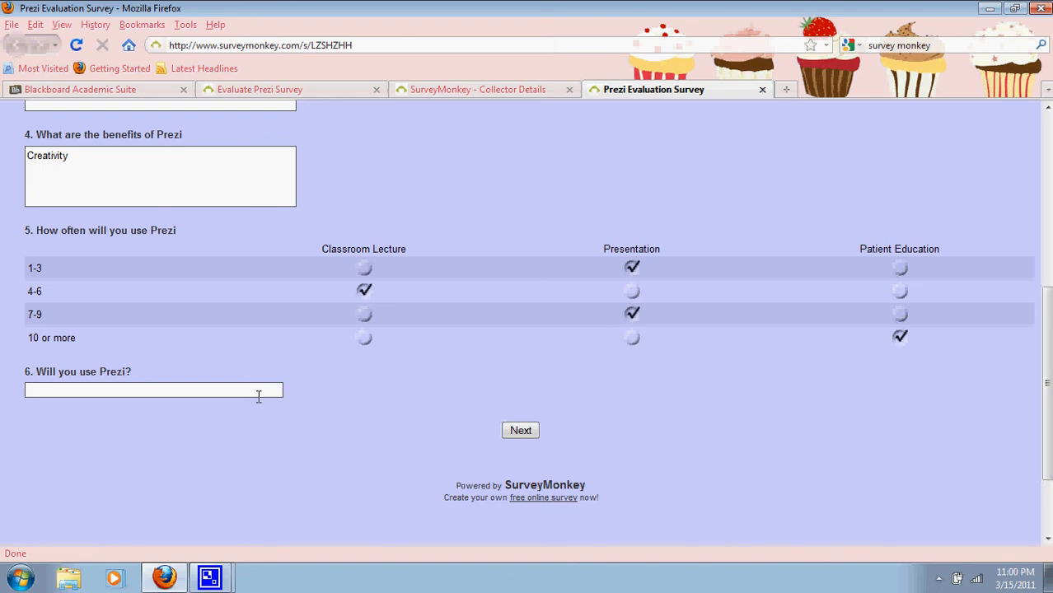
pyautogui.click(522, 430)
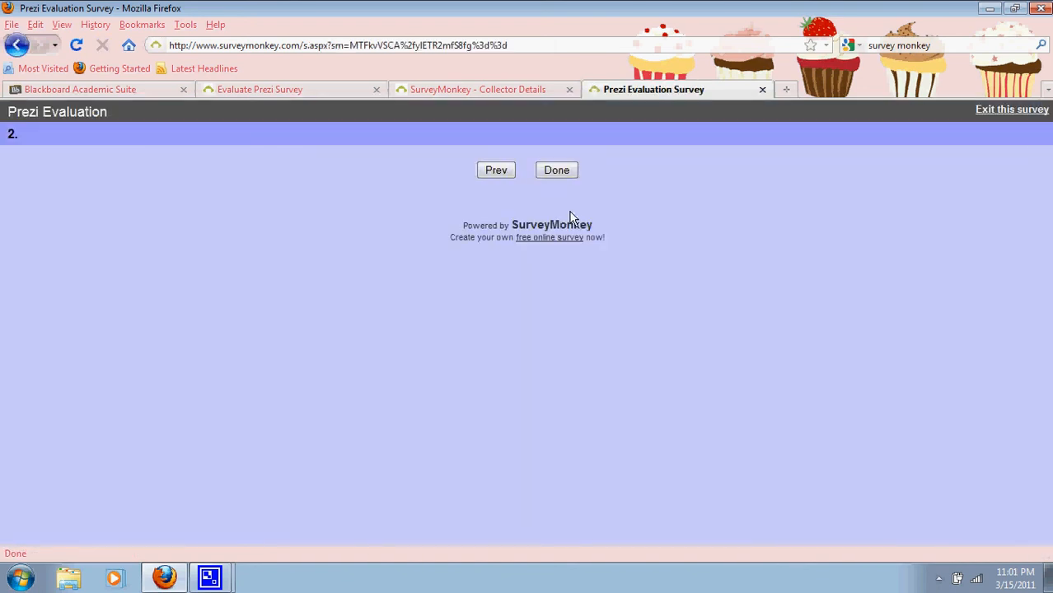
pyautogui.click(566, 173)
pyautogui.click(763, 90)
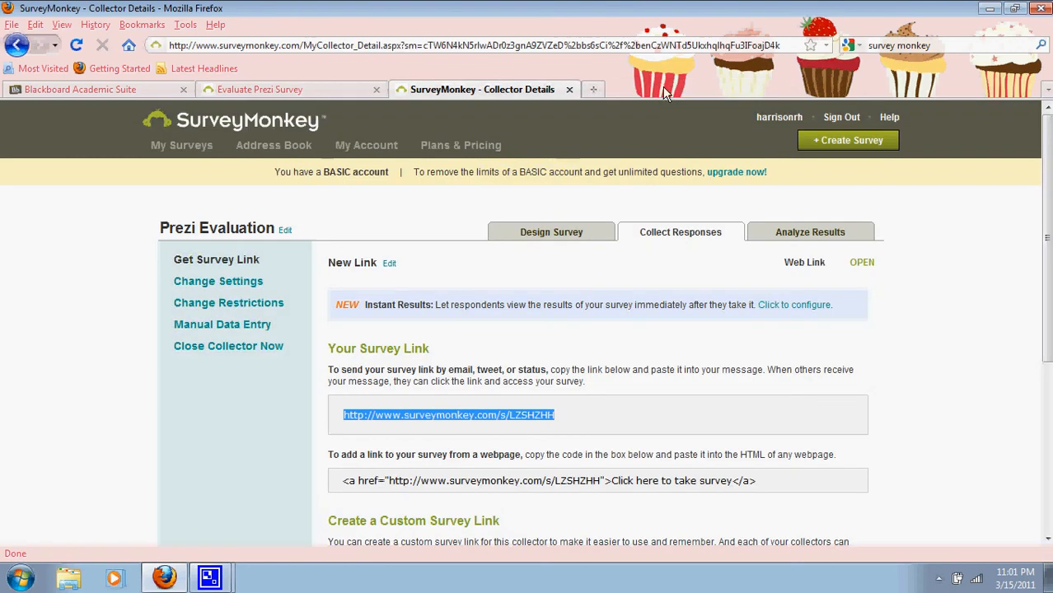
# - Open the survey's results and review the response summary for all the questions
pyautogui.click(836, 238)
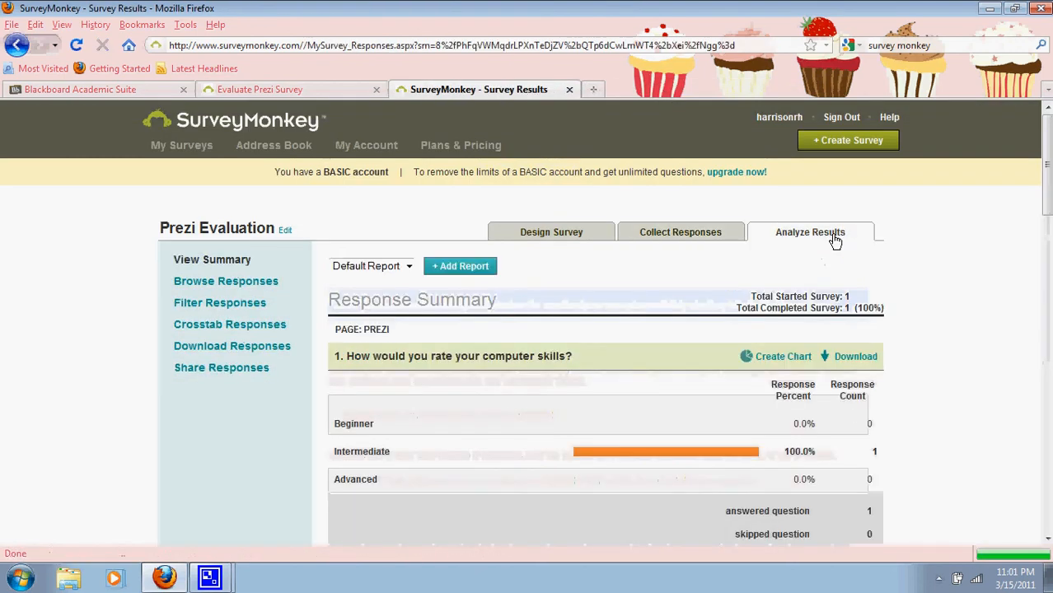
pyautogui.scroll(-4, 901, 249)
pyautogui.scroll(-8, 689, 321)
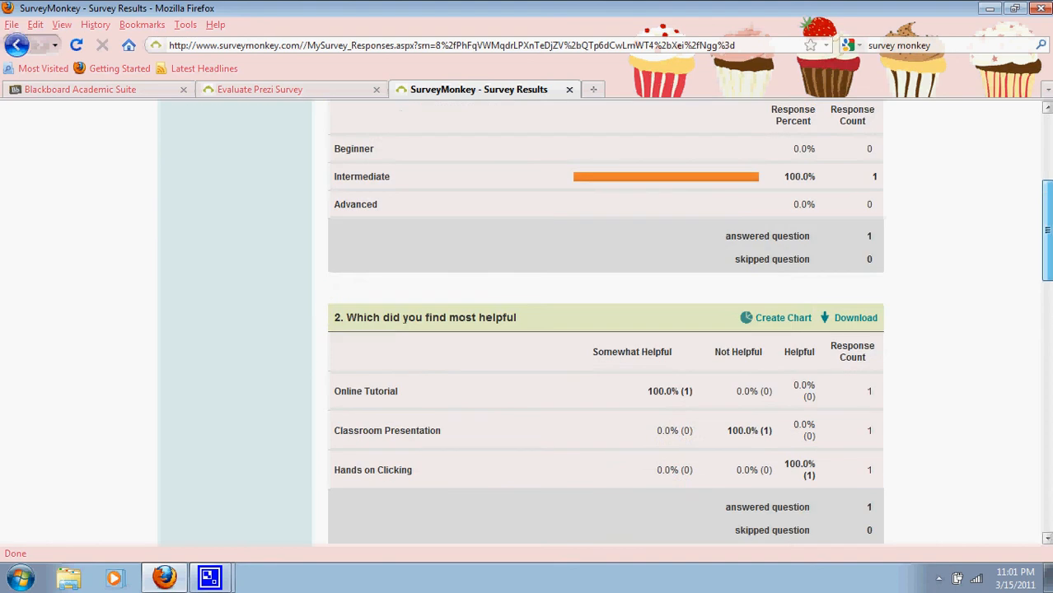
pyautogui.scroll(-12, 606, 321)
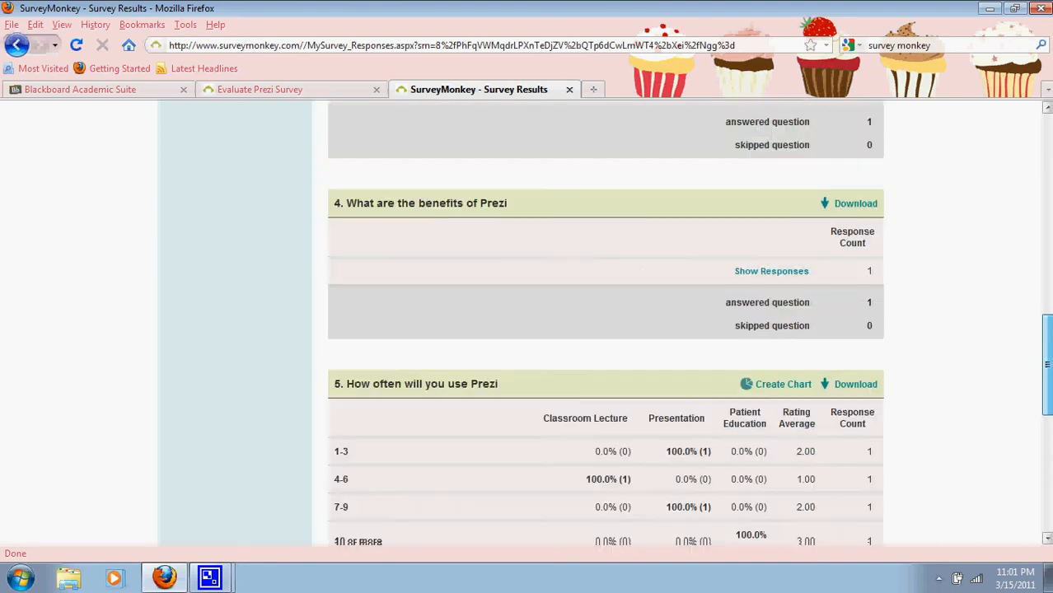
pyautogui.scroll(20, 591, 156)
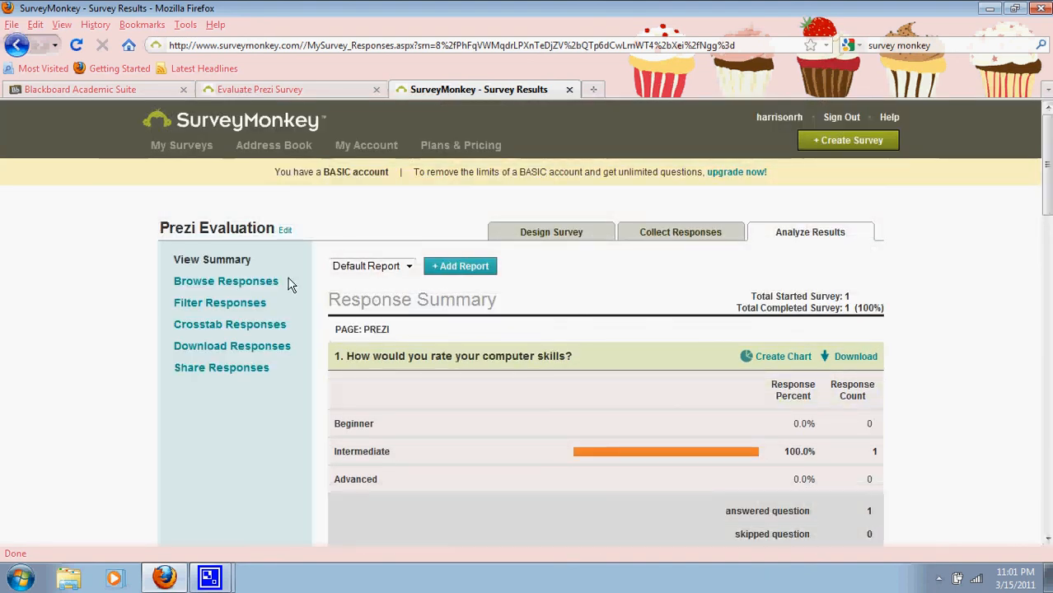
# - Browse the individual survey response, then minimize the browser
pyautogui.click(259, 282)
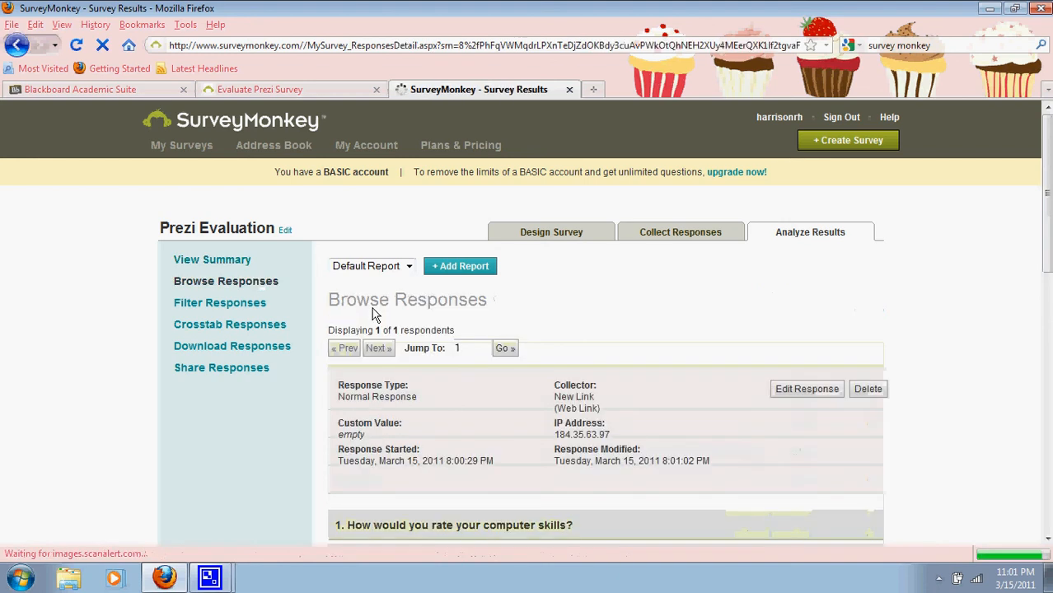
pyautogui.moveTo(1045, 195); pyautogui.dragTo(928, 174)
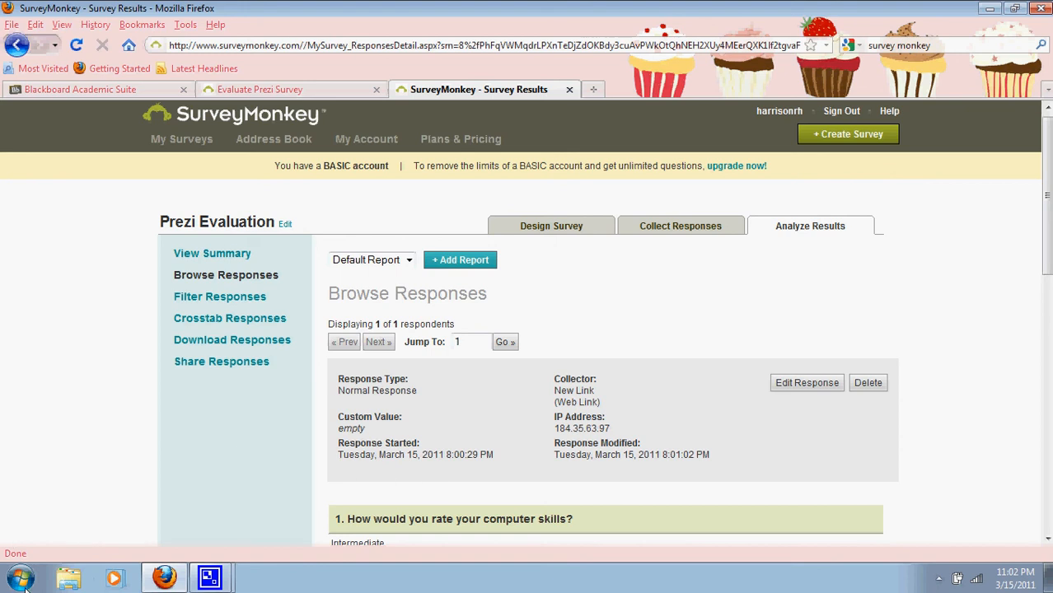
pyautogui.click(164, 578)
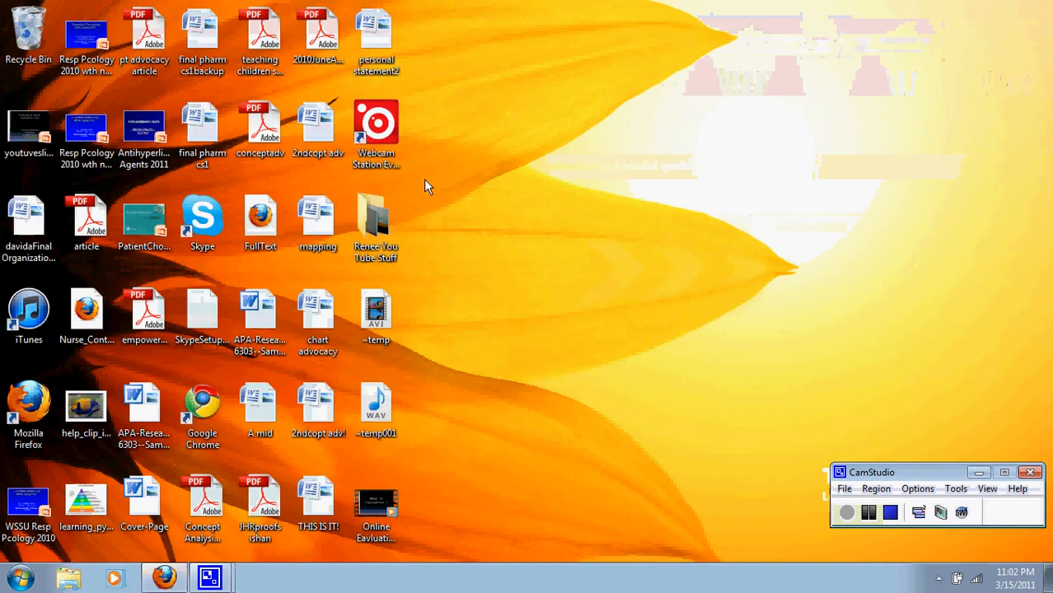